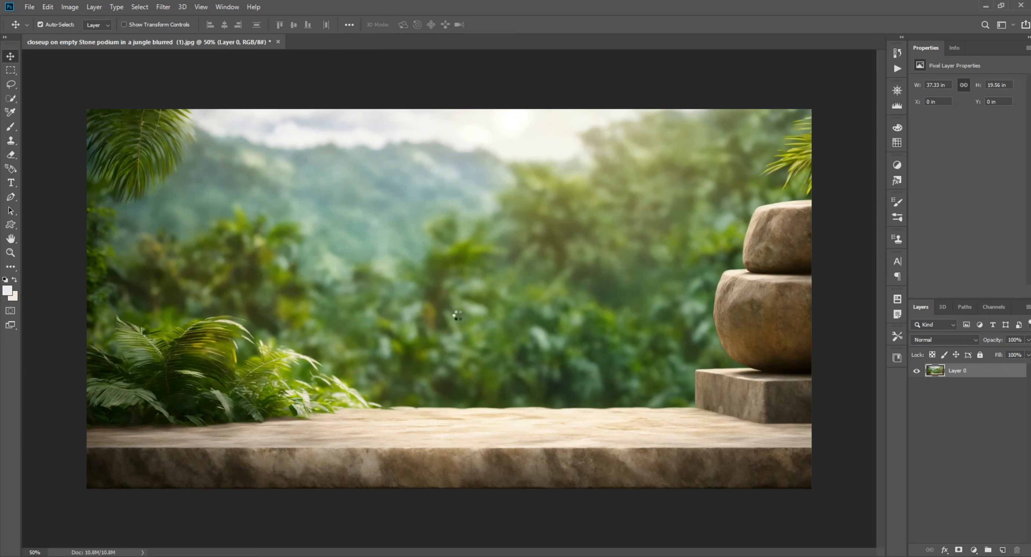
Place the pineapple photo over the jungle podium scene and select its white background by Color Range with fuzziness 40
drag(456, 316, 356, 309)
mouse_move(440, 390)
mouse_down()
mouse_move(443, 345)
mouse_move(444, 376)
mouse_up()
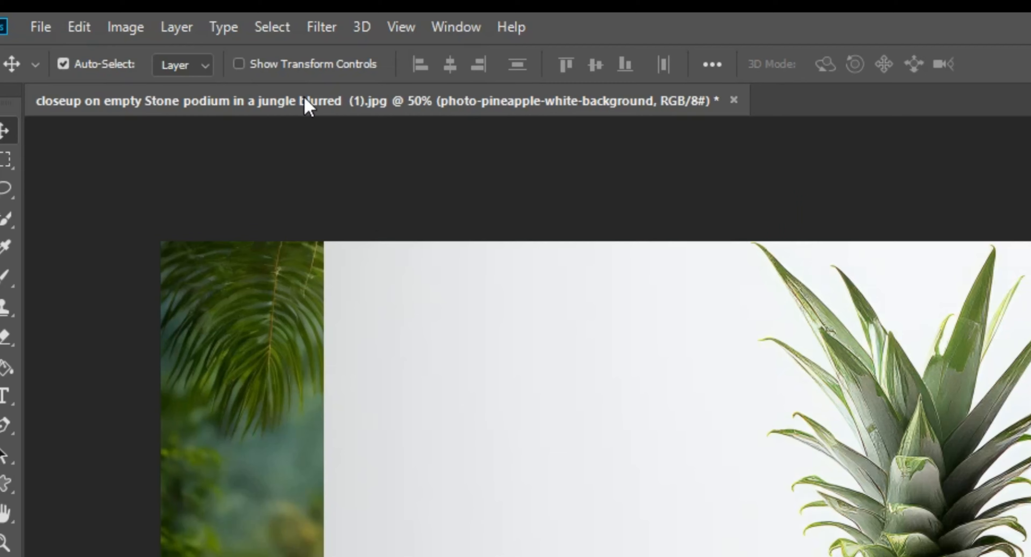
click(140, 7)
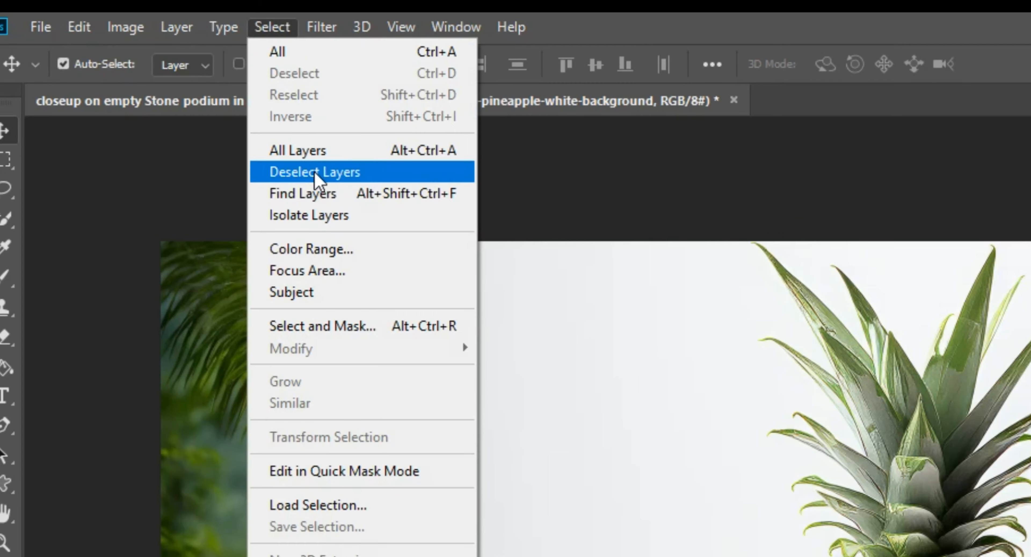
click(338, 252)
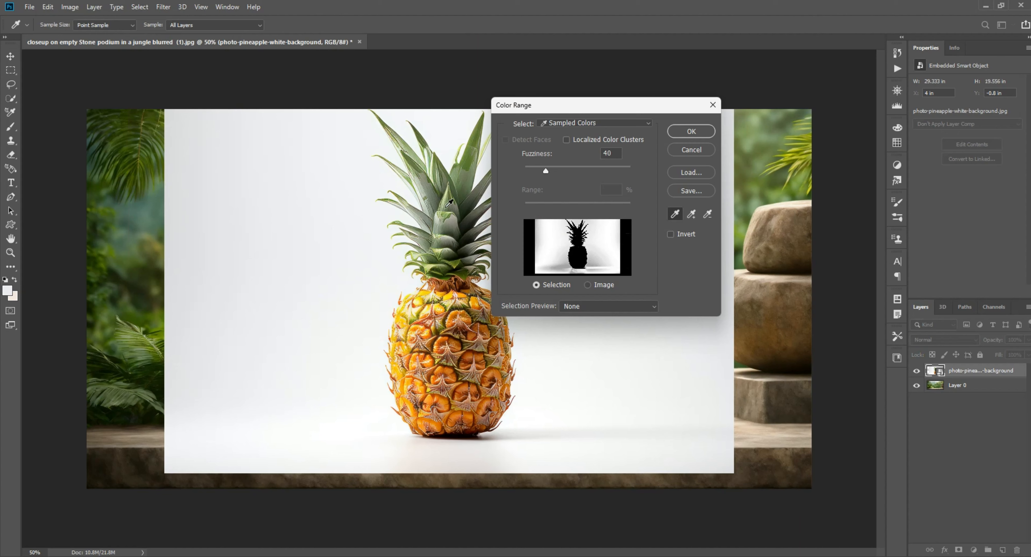
click(321, 251)
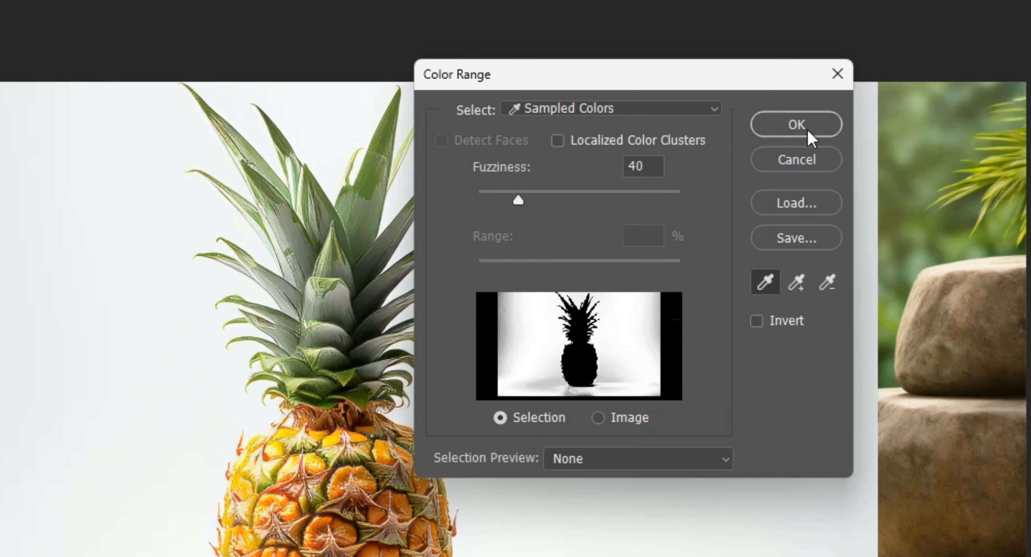
click(807, 130)
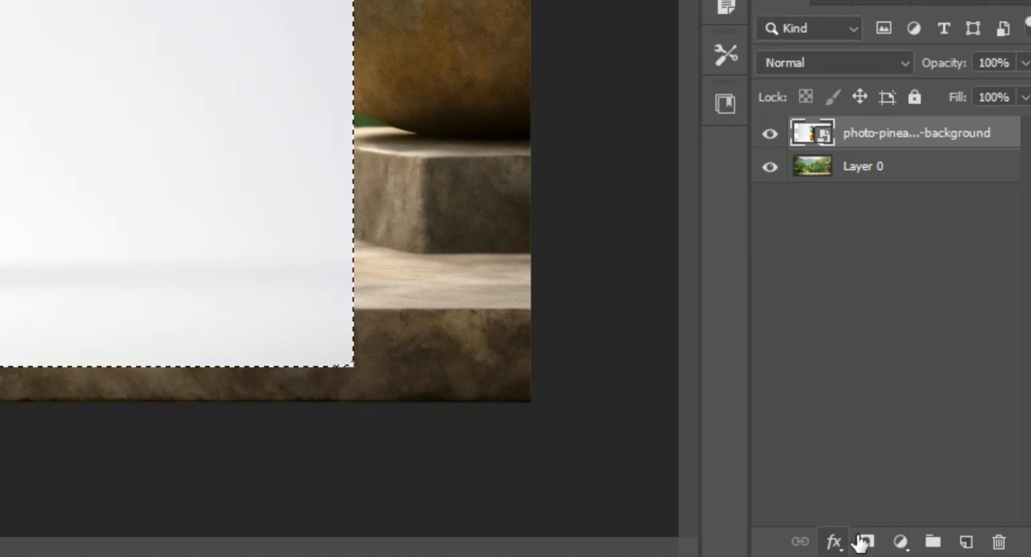
Add an inverted layer mask from the selection to the pineapple layer and raise the mask's Levels black input to 189
click(862, 540)
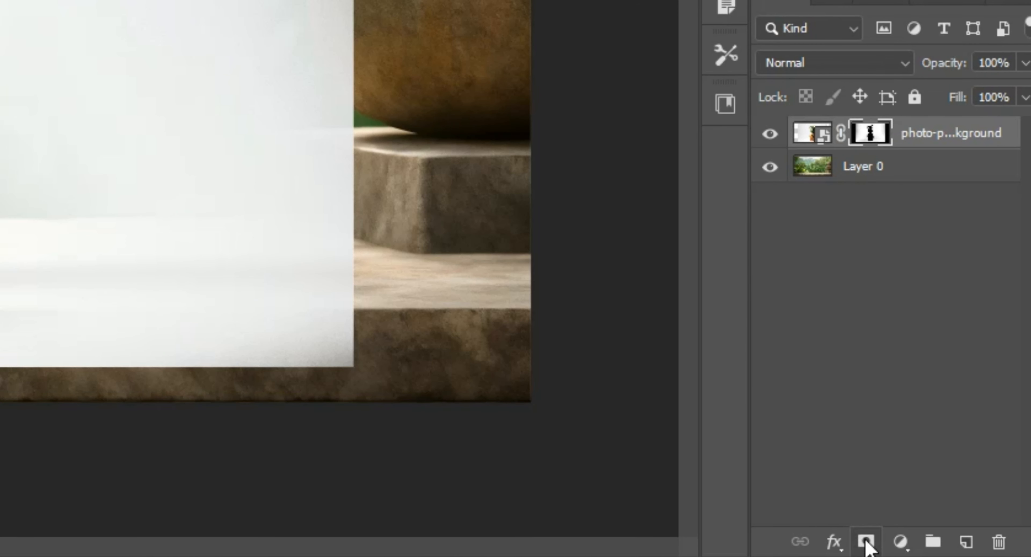
key(ctrl+i)
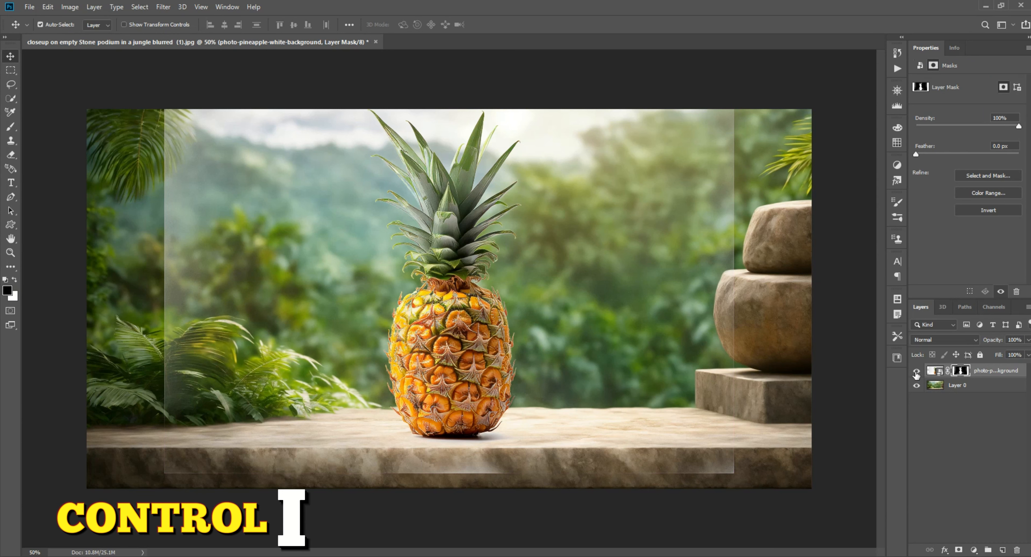
key(ctrl+l)
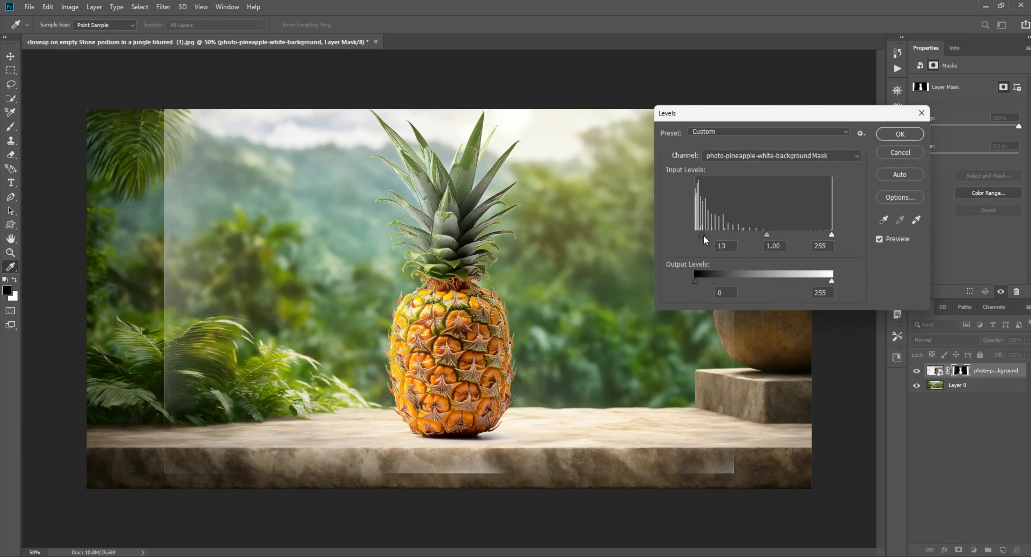
drag(703, 235, 766, 235)
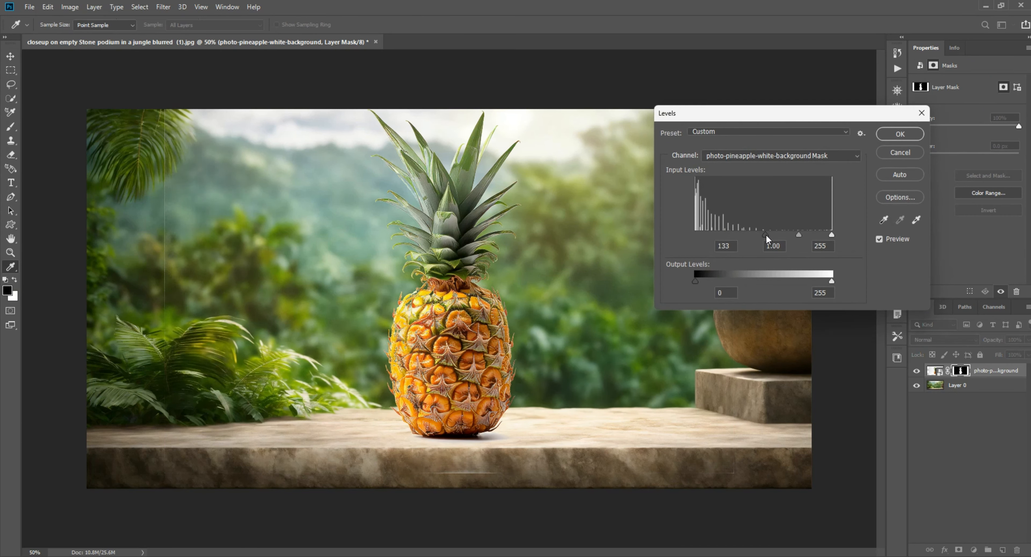
click(796, 234)
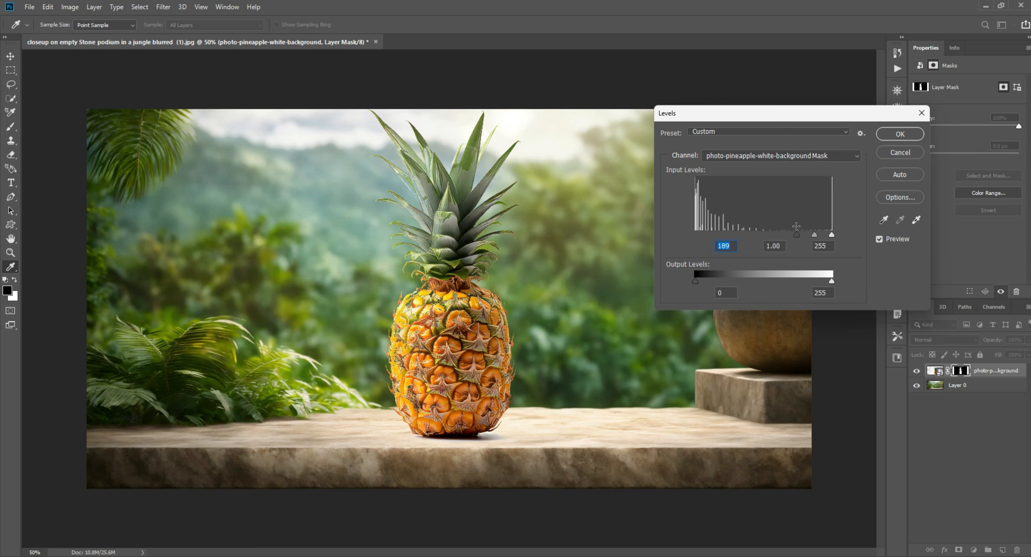
click(900, 134)
Flip the masked pineapple layer horizontally
key(ctrl+t)
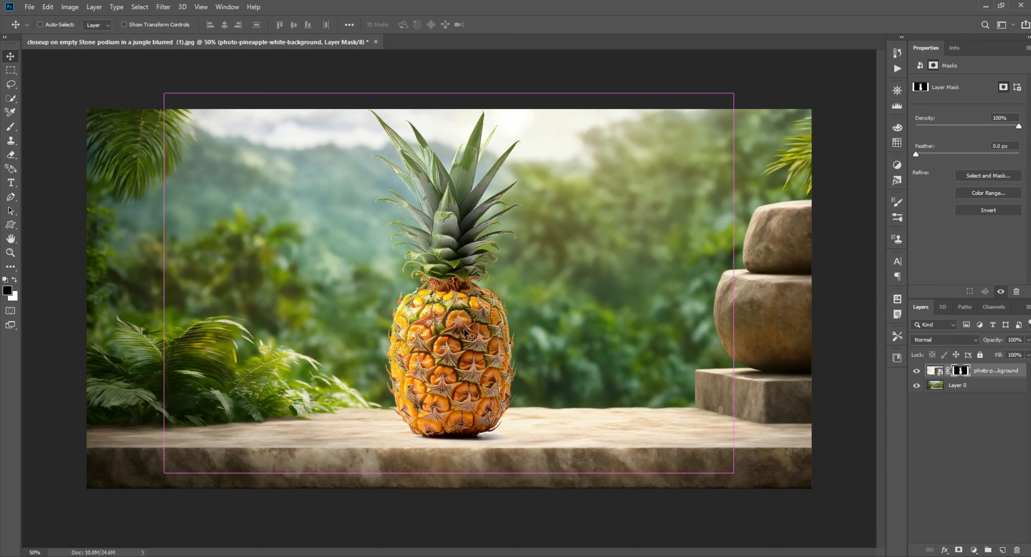
right_click(466, 333)
click(508, 464)
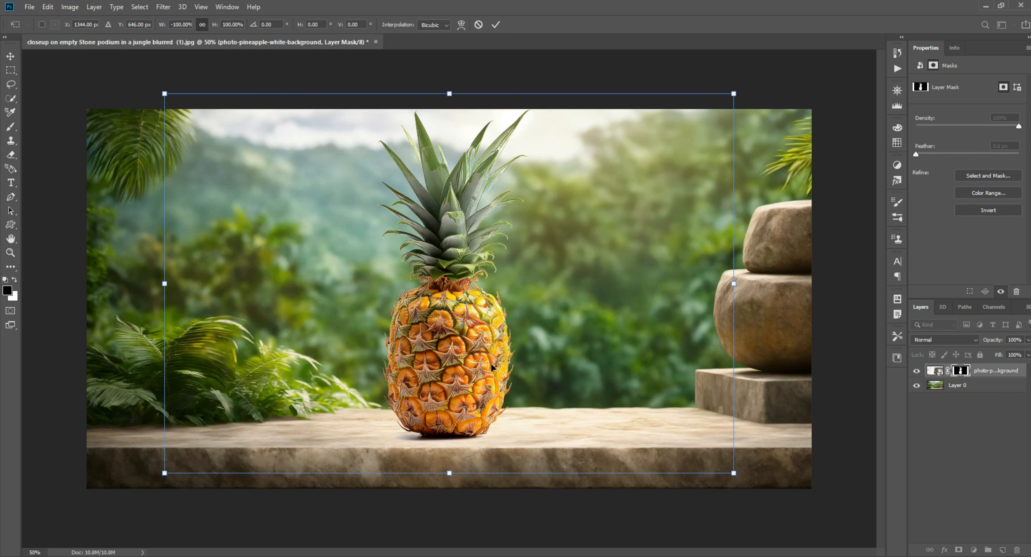
key(Return)
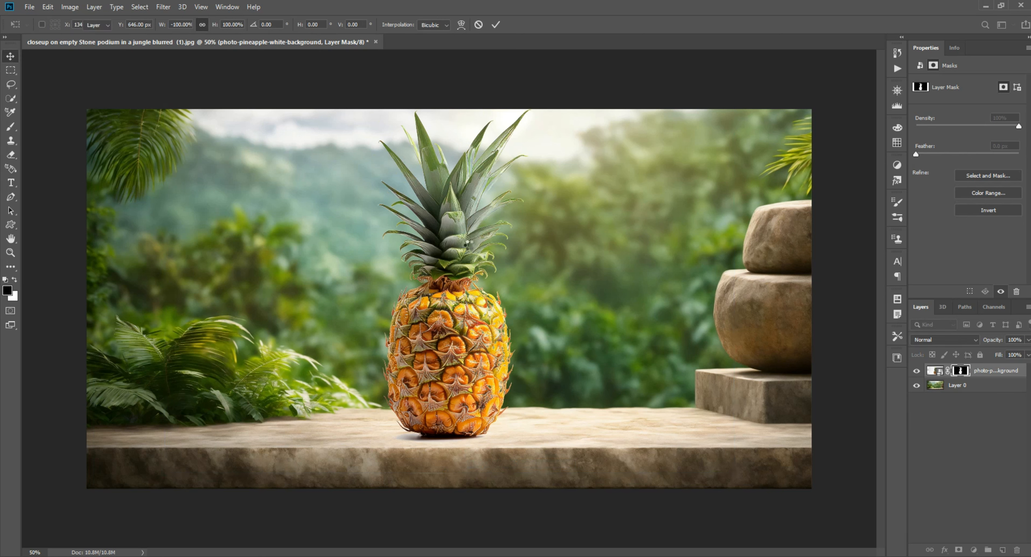
Convert the masked pineapple layer to a smart object and rasterize it into a plain pixel layer
right_click(984, 371)
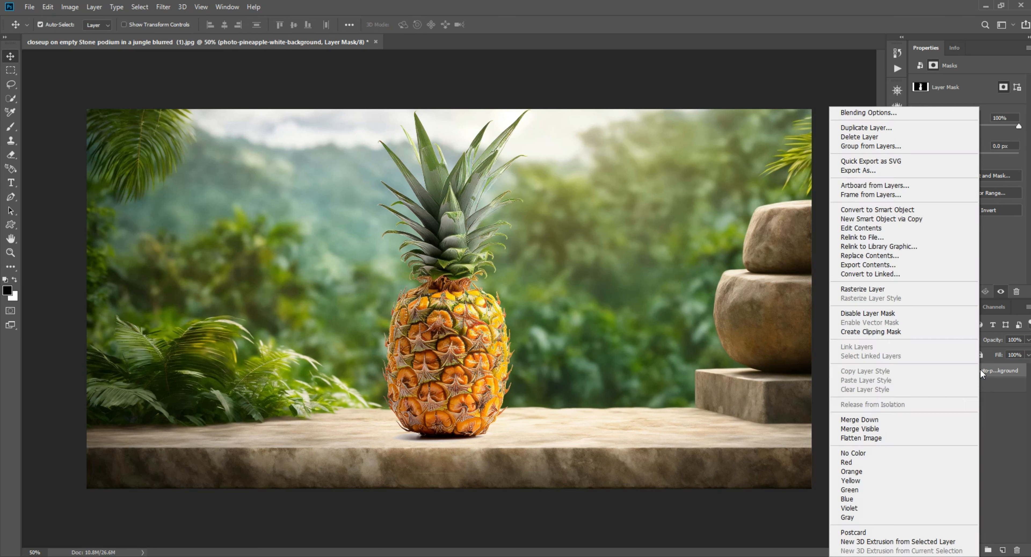
click(904, 214)
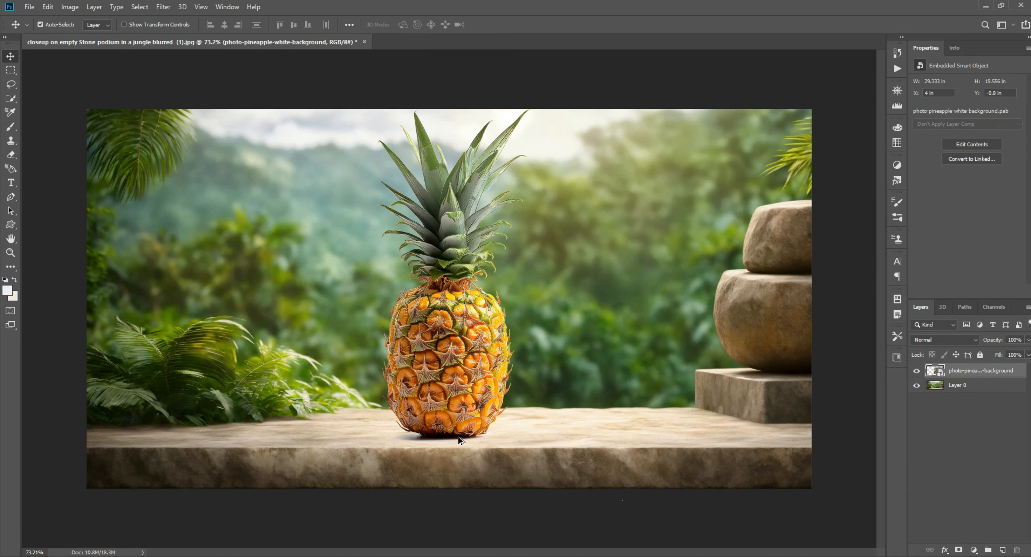
scroll(438, 420, up, 5)
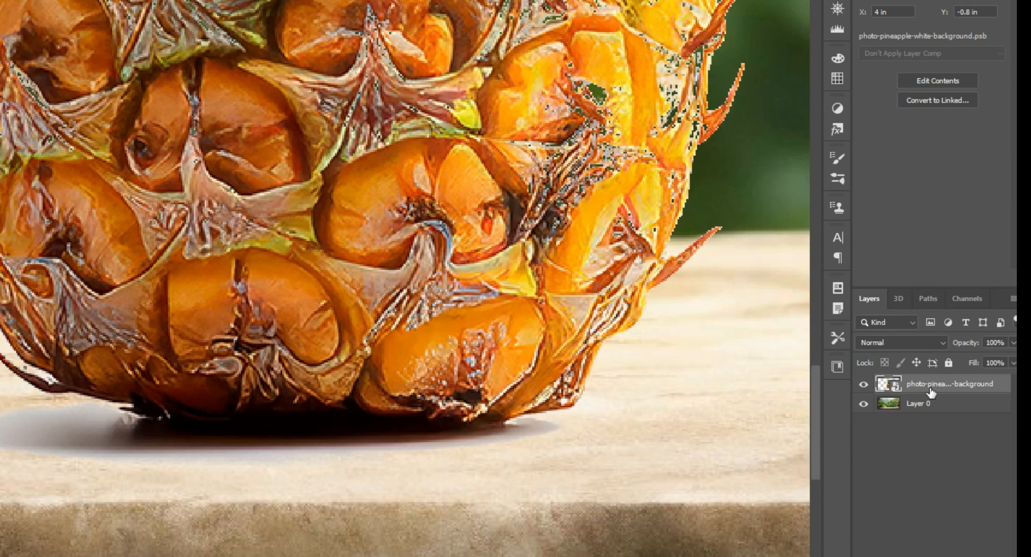
right_click(964, 373)
click(883, 290)
Outline the leftover shadow beneath the pineapple with the Pen tool, turn the path into a selection and delete its contents
key(p)
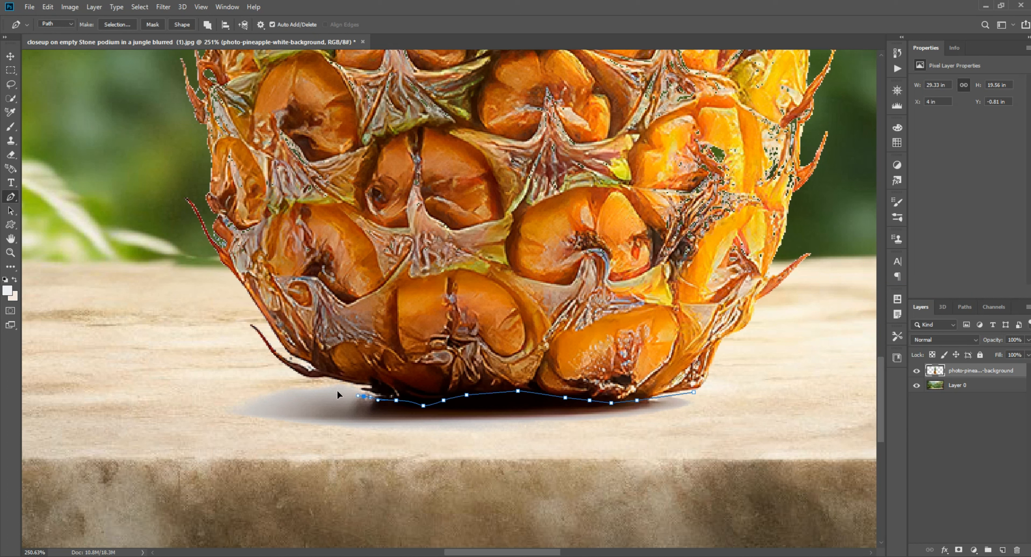
drag(255, 381, 216, 380)
drag(188, 402, 180, 416)
drag(197, 445, 240, 461)
drag(339, 480, 444, 490)
drag(542, 481, 635, 471)
drag(655, 463, 658, 447)
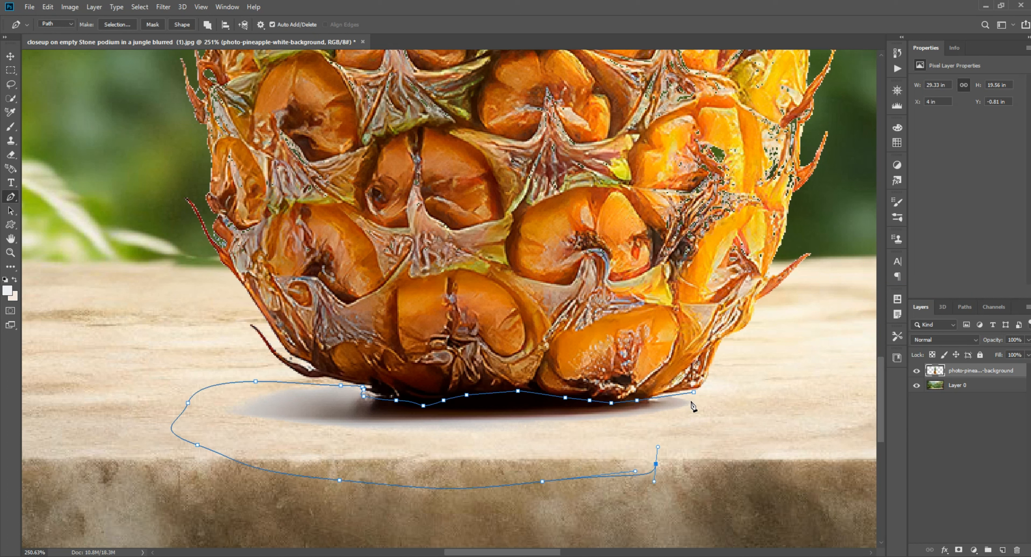
right_click(550, 448)
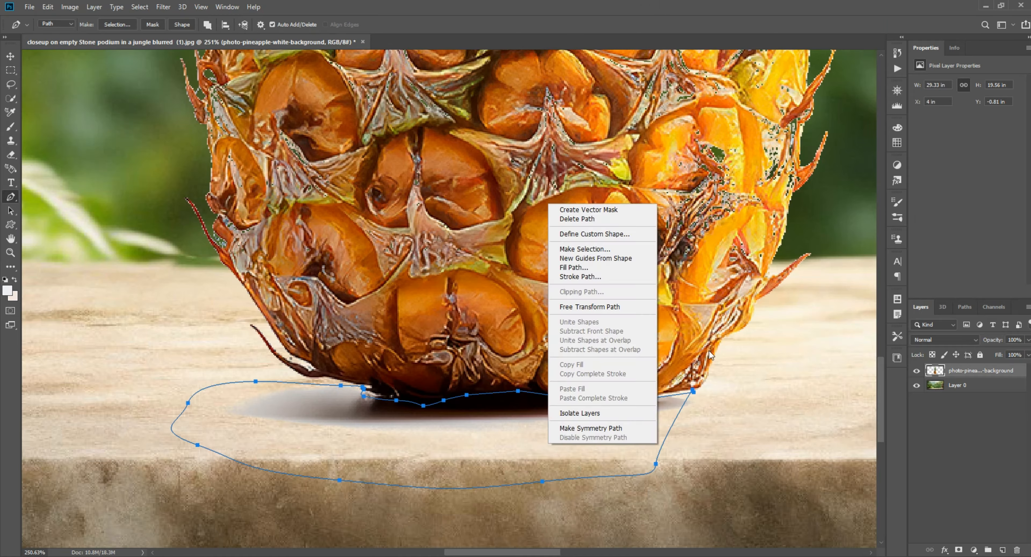
click(568, 260)
key(Return)
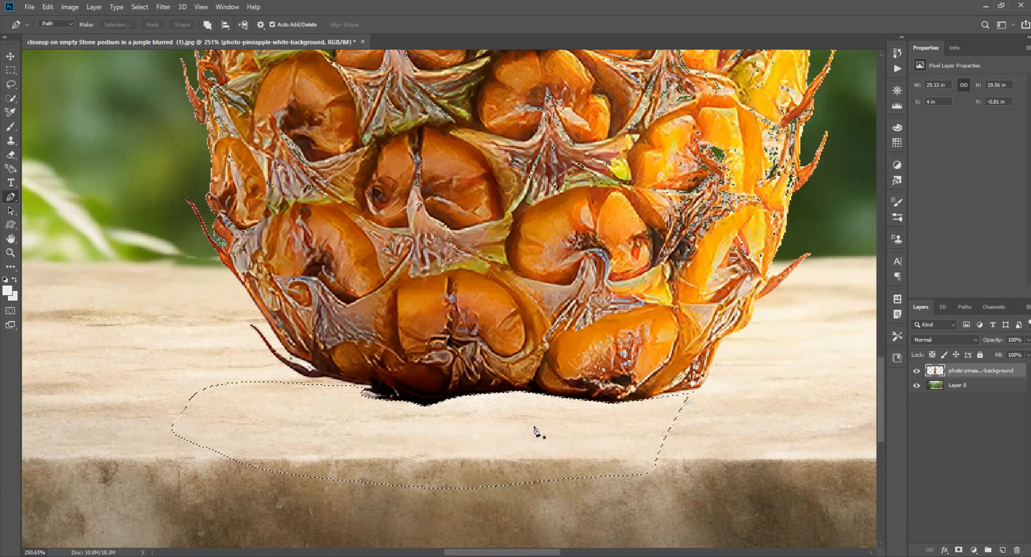
key(ctrl+d)
Trace the remaining dark fringe along the pineapple's base with the Pen tool and delete it through a path selection
scroll(584, 424, up, 1)
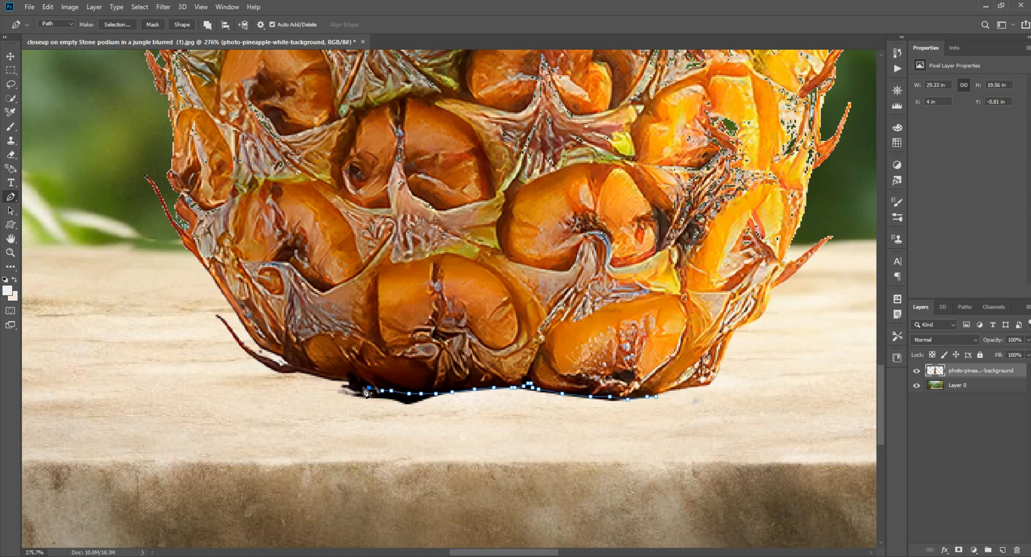
drag(329, 390, 327, 404)
drag(350, 423, 374, 428)
drag(459, 437, 502, 437)
drag(567, 437, 613, 437)
click(656, 396)
right_click(577, 405)
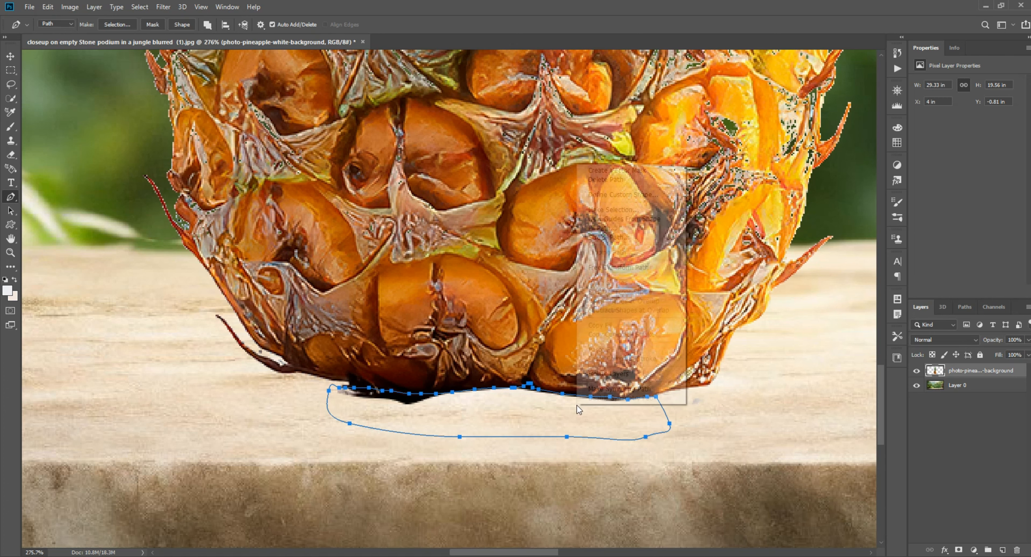
click(609, 209)
key(Return)
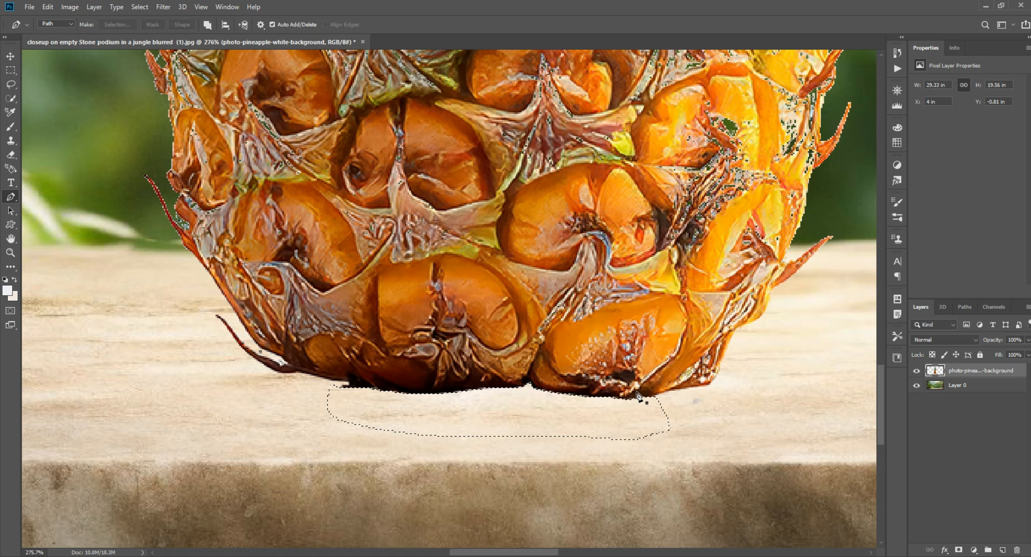
scroll(637, 394, down, 3)
Enclose the last dark remnant under the pineapple's lower-left base in a pen path and delete it as a selection
scroll(662, 414, up, 5)
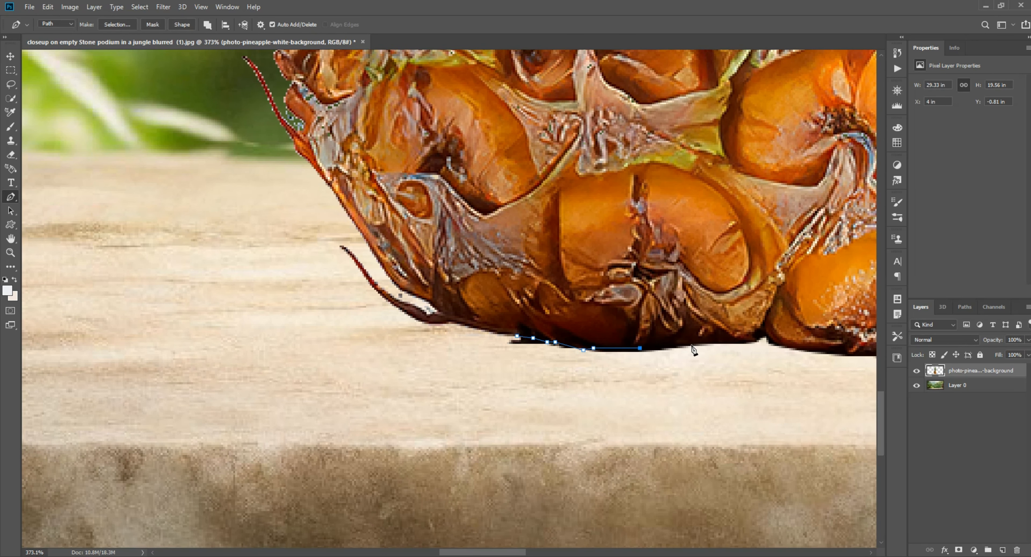
drag(674, 386, 634, 391)
drag(553, 394, 540, 393)
drag(519, 384, 515, 364)
click(513, 352)
right_click(518, 339)
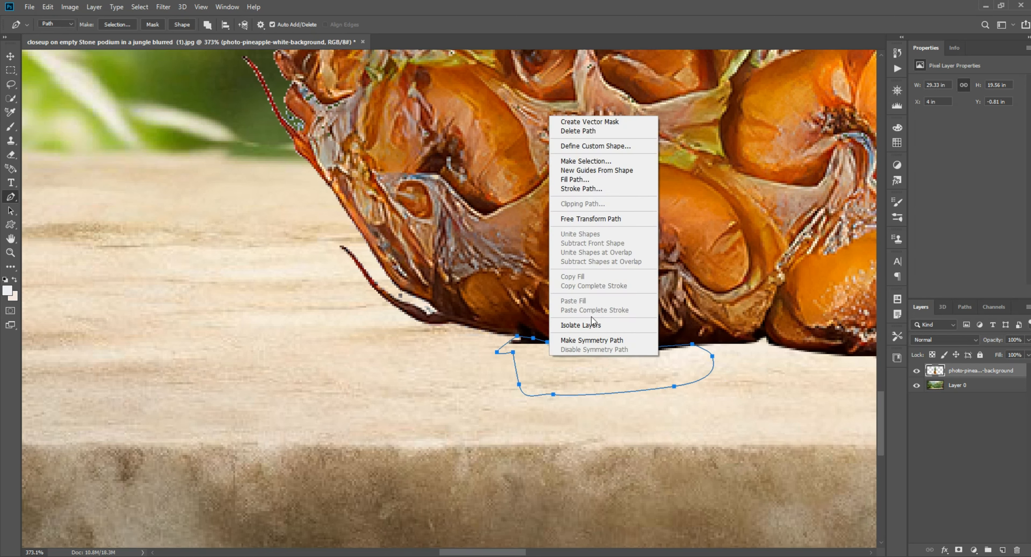
click(597, 163)
key(Return)
scroll(651, 333, down, 10)
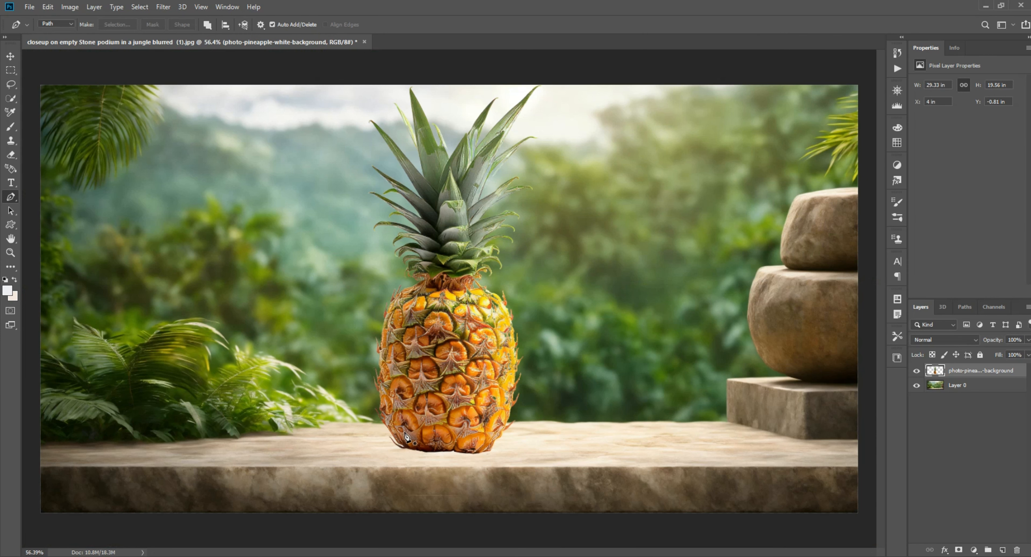
Add a Curves adjustment clipped to the pineapple layer, moving its white point to input 158, output 255
click(5, 56)
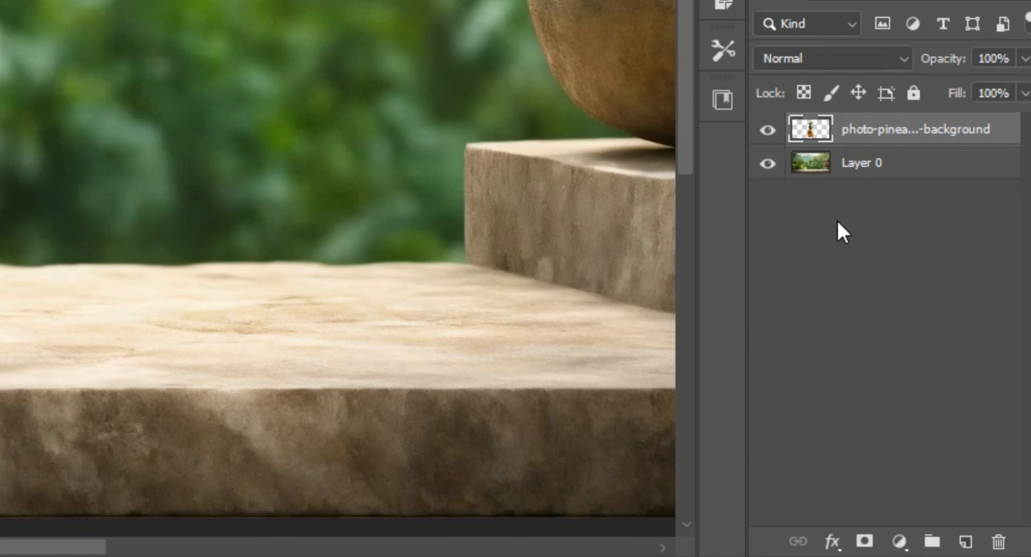
click(973, 550)
click(936, 236)
drag(1015, 110, 988, 100)
alt+click(997, 376)
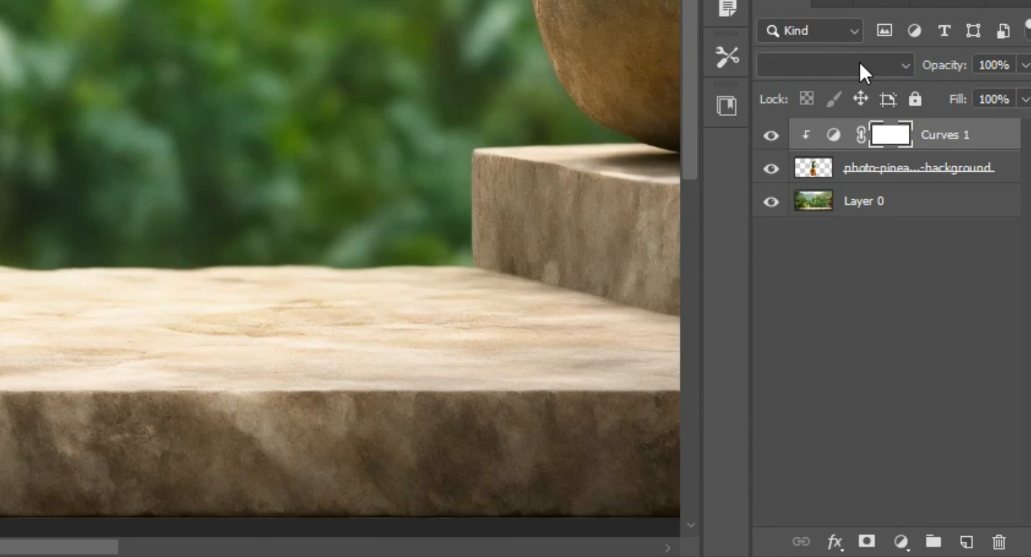
Set the Curves layer's blend mode to Luminosity and invert its mask to black
click(956, 339)
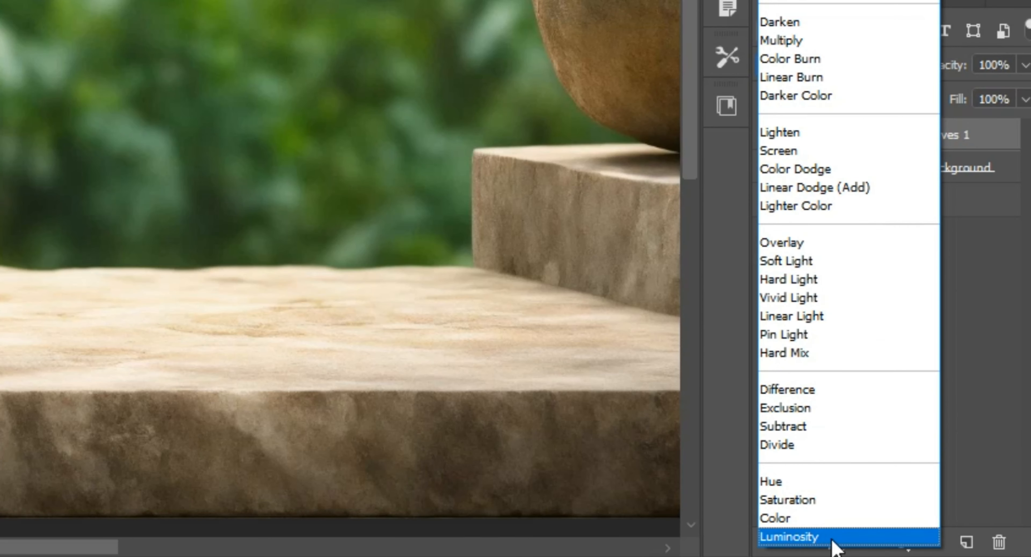
click(833, 537)
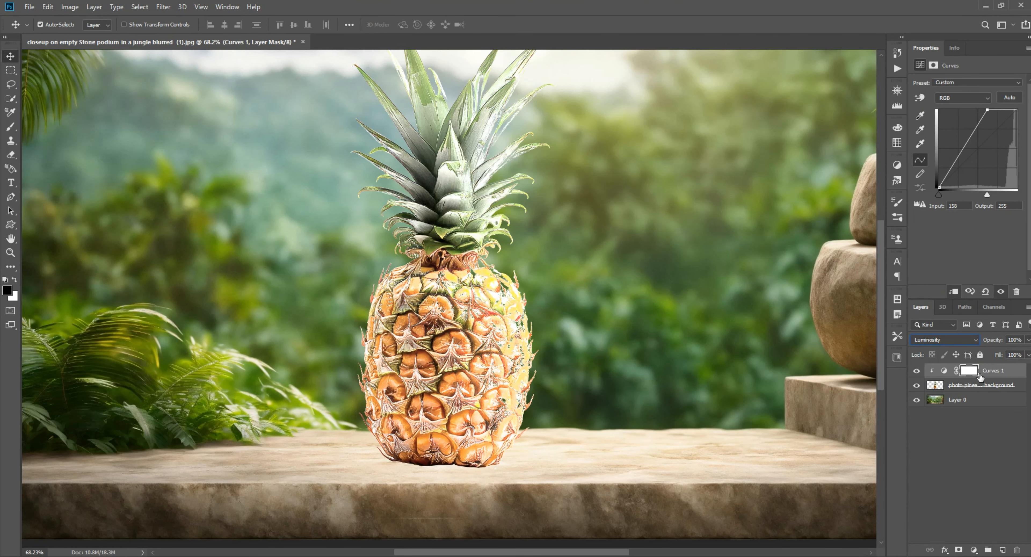
key(ctrl+i)
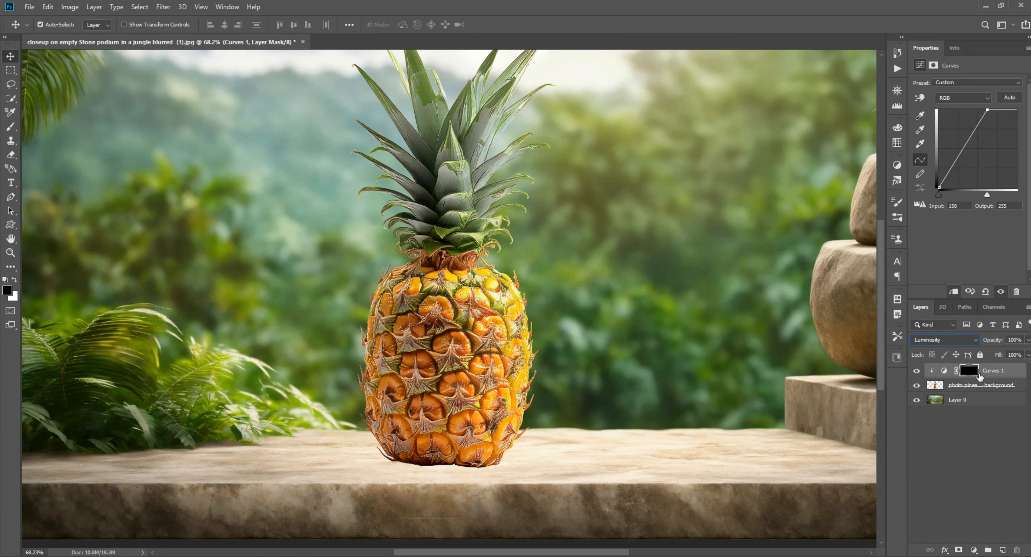
Set the foreground color to white (#ffffff)
click(8, 291)
drag(694, 307, 686, 299)
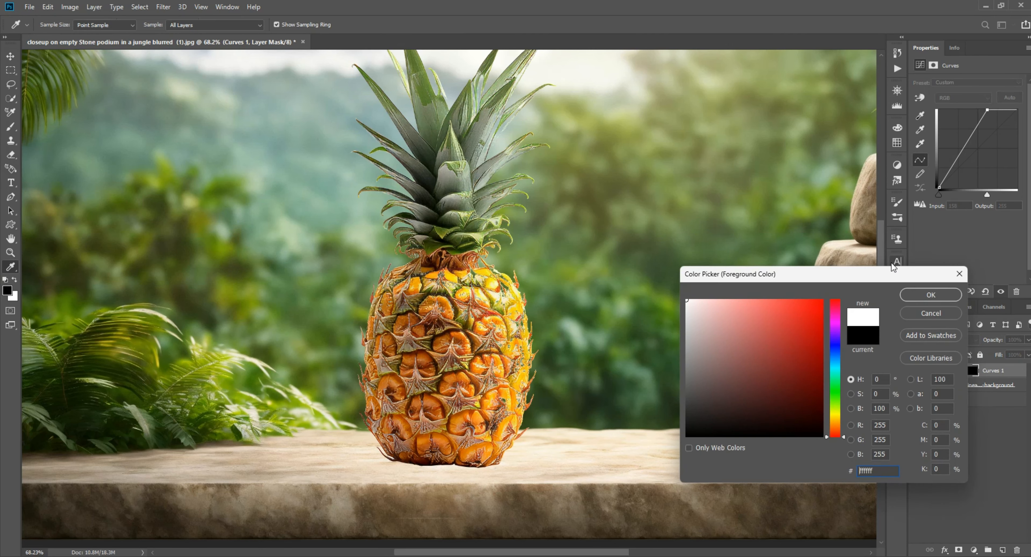
click(915, 295)
Brighten the right edges of the crown's upper right leaves with a white brush of size 20 on the Curves 1 mask
key(b)
scroll(452, 196, up, 5)
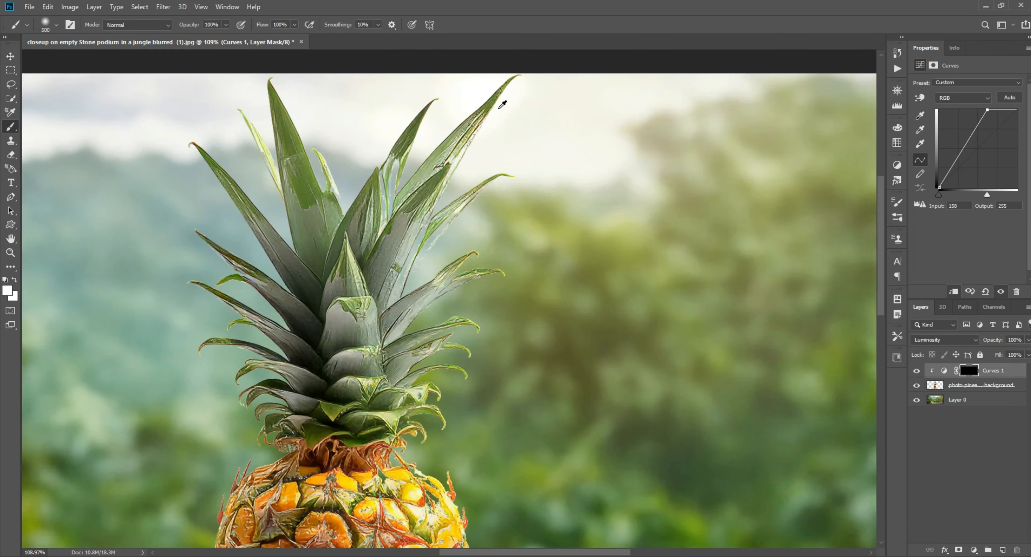
key(bracketleft)
key(bracketleft)
key(bracketleft)
key(bracketleft)
key(bracketleft)
key(bracketleft)
key(bracketleft)
key(bracketleft)
key(bracketleft)
key(bracketleft)
key(bracketleft)
key(bracketleft)
key(bracketleft)
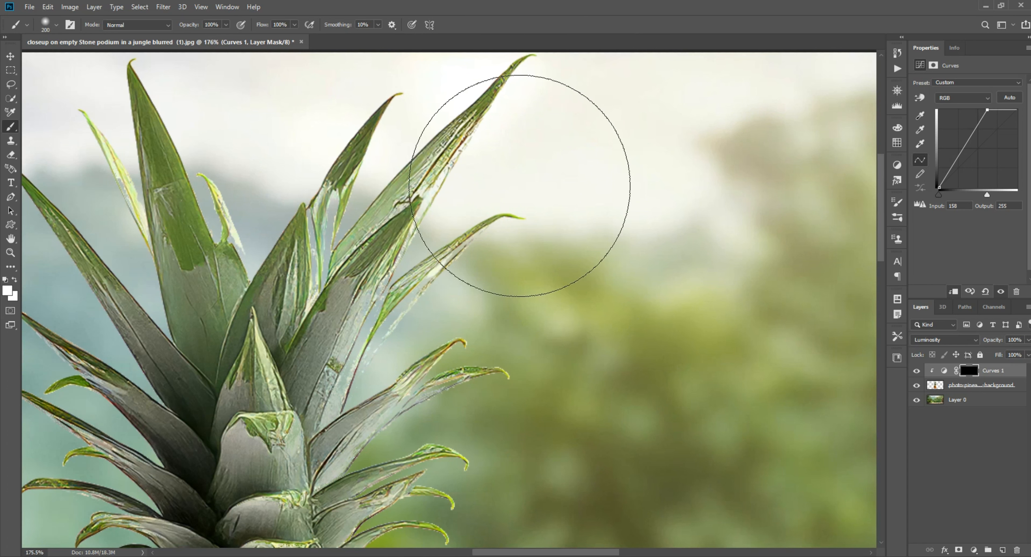
drag(475, 149, 383, 324)
mouse_move(519, 242)
mouse_down()
mouse_move(455, 264)
mouse_move(385, 334)
mouse_move(376, 372)
mouse_move(353, 373)
mouse_up()
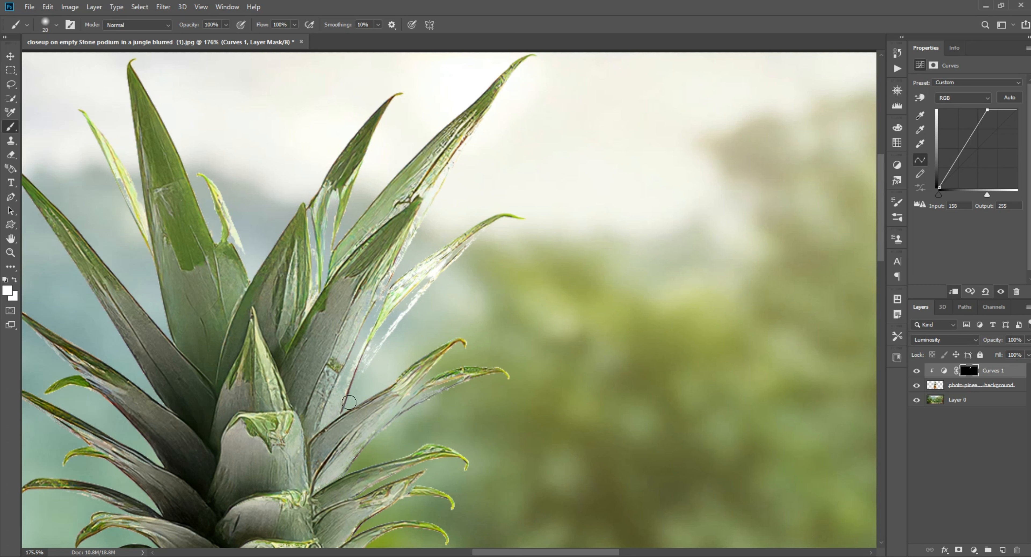
Paint white on the Curves 1 mask along the crown's lower right leaves with a size 15 brush
drag(376, 393, 458, 332)
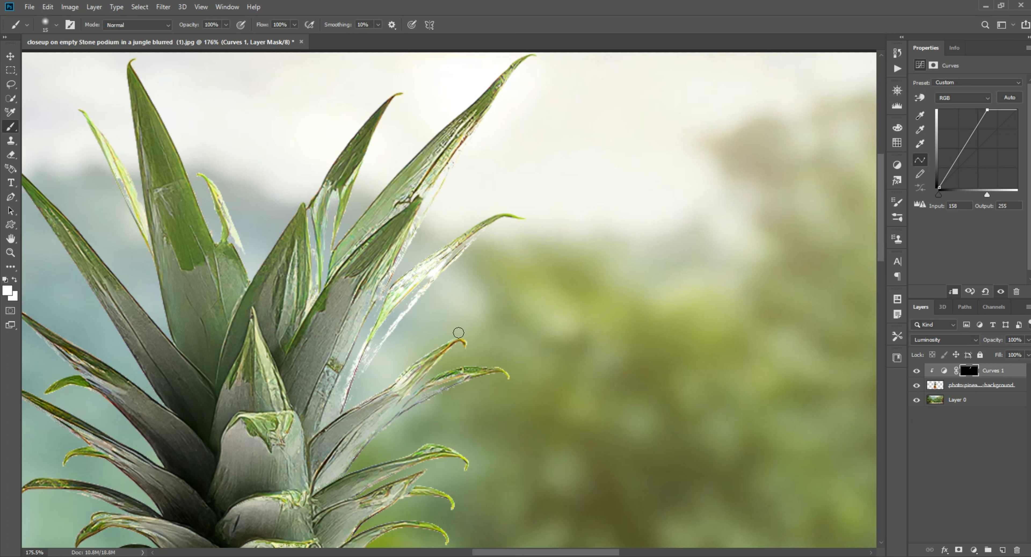
drag(436, 383, 517, 371)
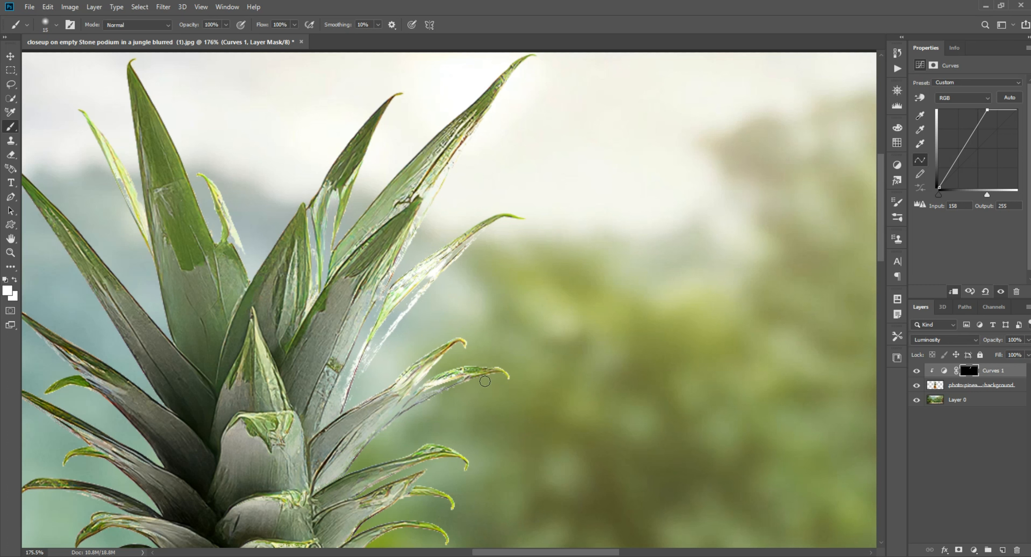
mouse_move(427, 398)
mouse_down()
mouse_move(360, 446)
mouse_move(462, 447)
mouse_up()
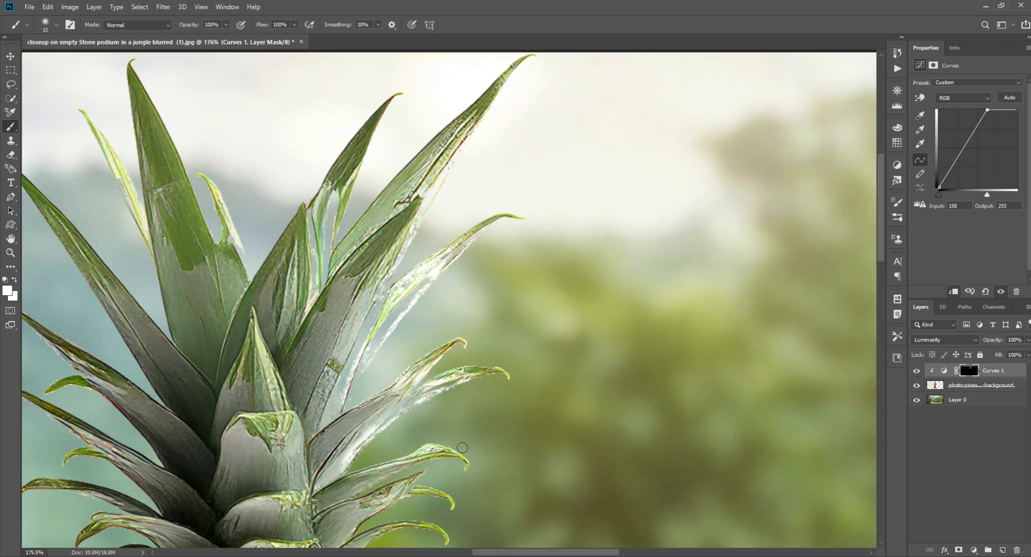
drag(380, 476, 429, 469)
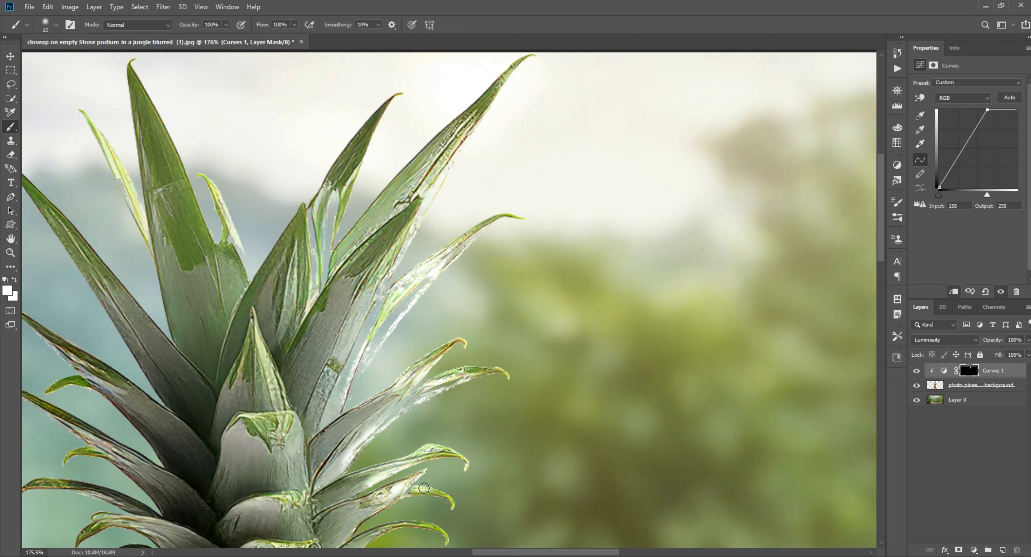
drag(455, 502, 470, 352)
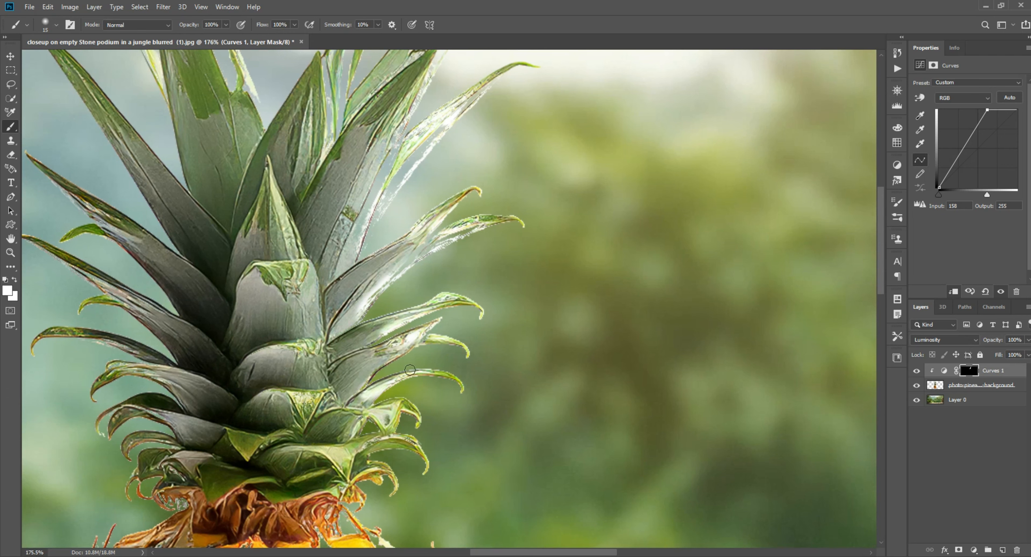
drag(374, 413, 416, 420)
Brighten the right side of the whole pineapple, leaves and fruit, with a white brush of size 500 on the Curves 1 mask
scroll(443, 430, down, 5)
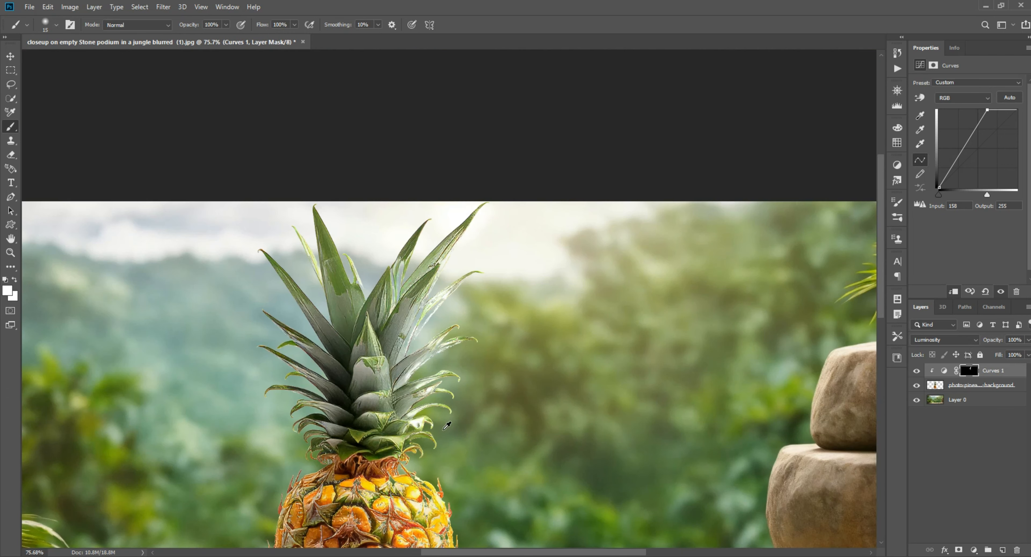
drag(486, 412, 478, 277)
scroll(477, 314, up, 2)
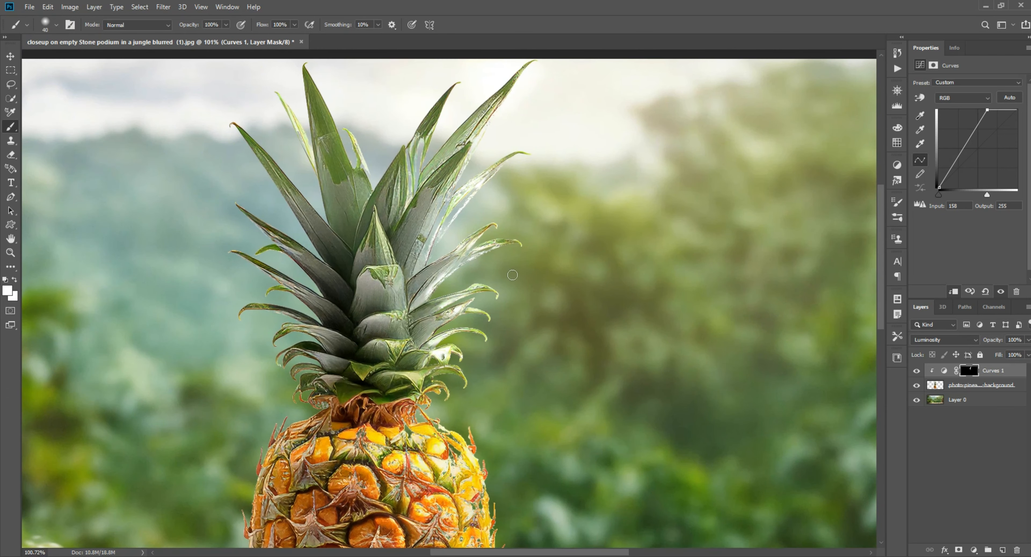
key(])
key(])
key(])
key(])
key(])
key(])
key(])
mouse_move(535, 259)
mouse_down()
mouse_move(515, 143)
mouse_move(496, 221)
mouse_move(502, 340)
mouse_up()
scroll(501, 340, down, 6)
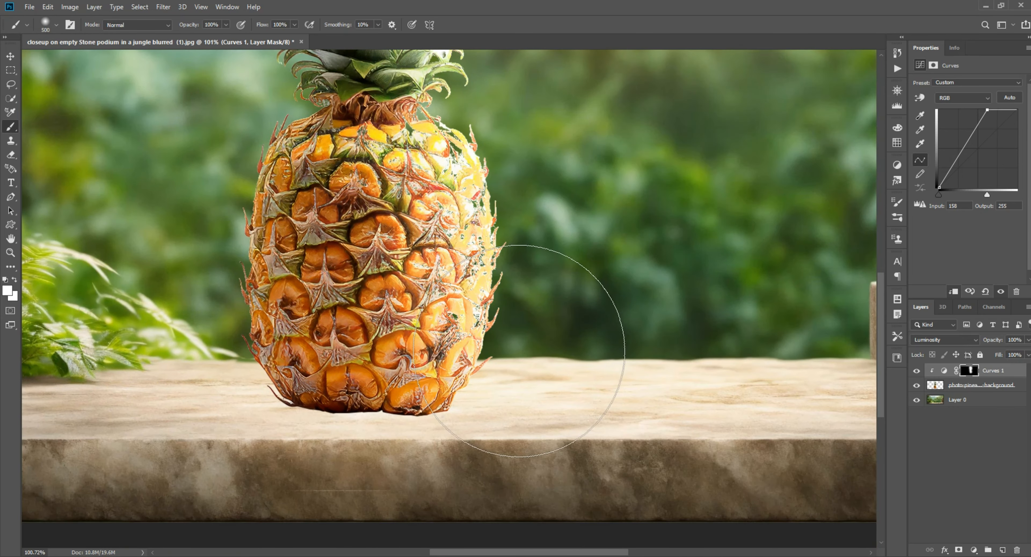
scroll(541, 263, down, 2)
scroll(541, 263, up, 1)
scroll(540, 263, up, 3)
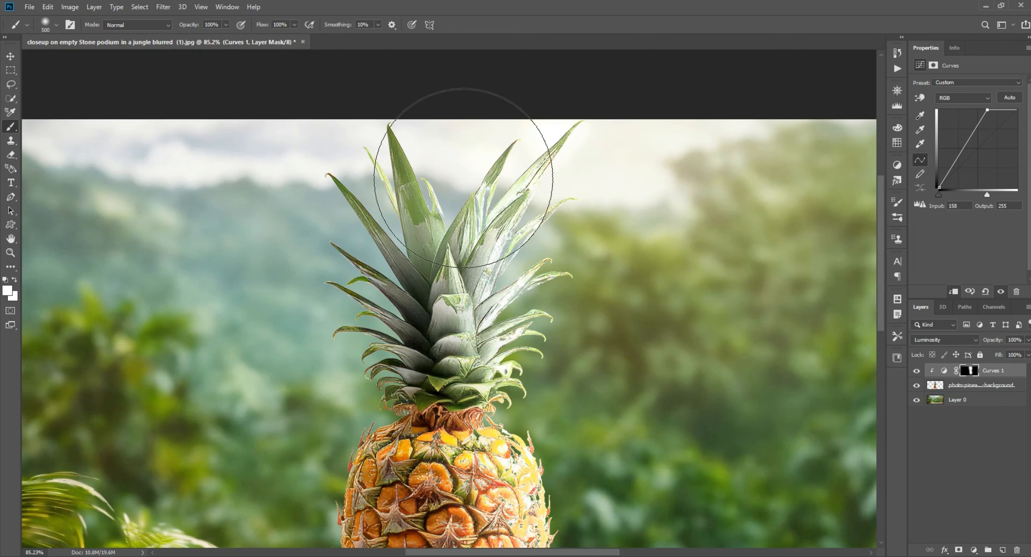
scroll(560, 328, down, 2)
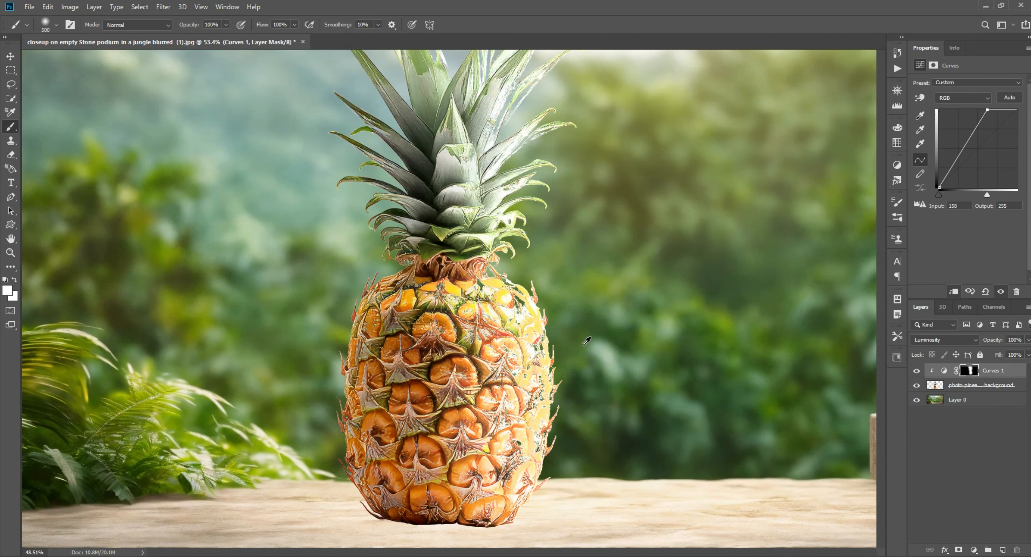
scroll(584, 342, down, 1)
scroll(587, 341, up, 3)
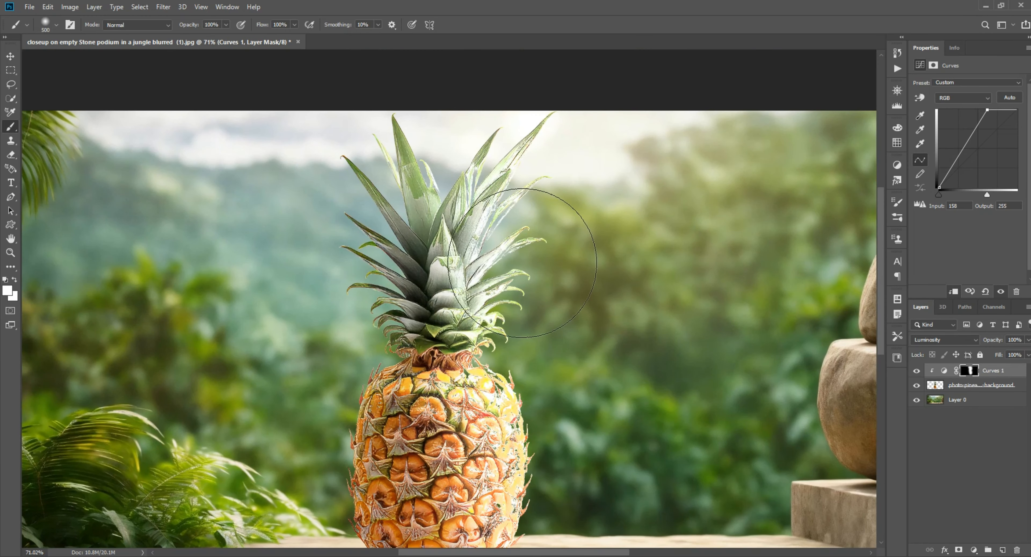
Lower the Curves 1 layer's opacity to 87%
click(10, 56)
scroll(297, 232, down, 4)
click(276, 255)
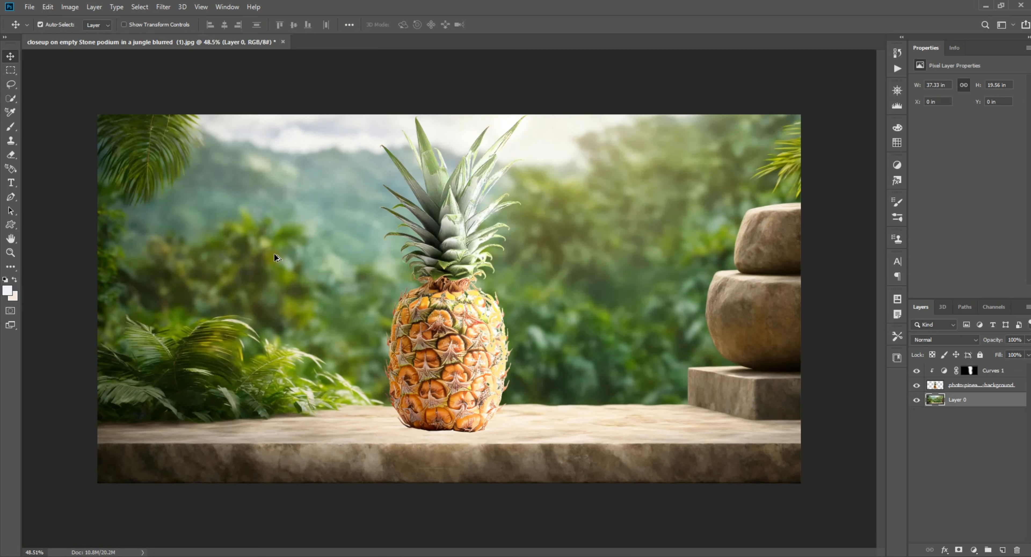
click(846, 418)
scroll(507, 352, up, 5)
scroll(506, 352, up, 1)
click(992, 371)
click(1027, 340)
drag(1027, 352, 1017, 354)
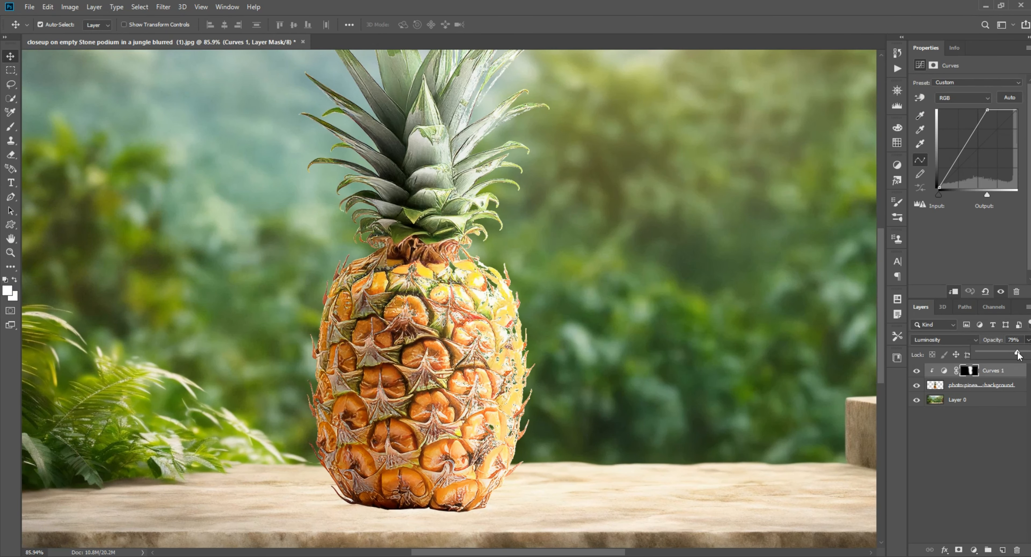
drag(658, 345, 653, 357)
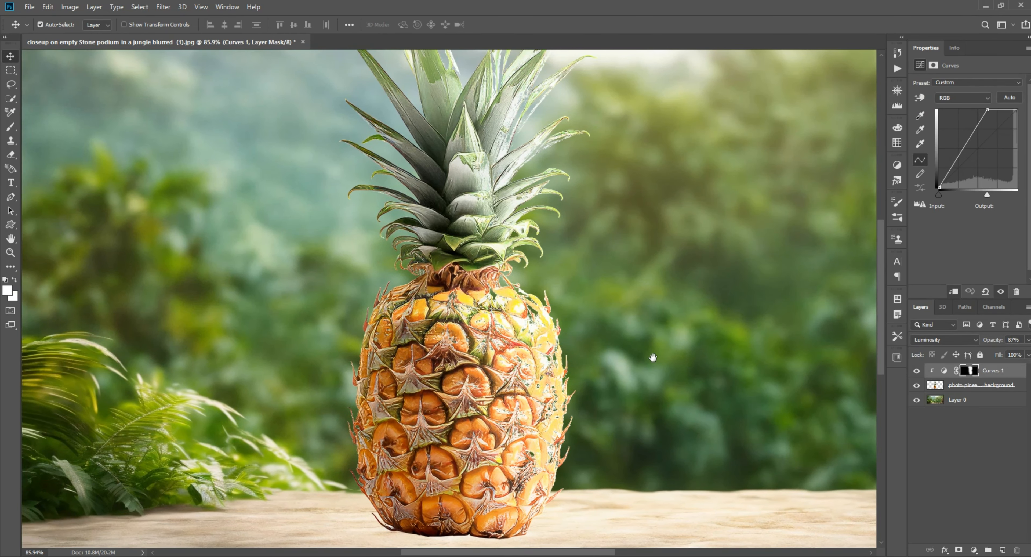
Compare the pineapple with and without the Curves 1 brightening, in overview and close up
click(916, 372)
click(916, 372)
scroll(661, 315, down, 5)
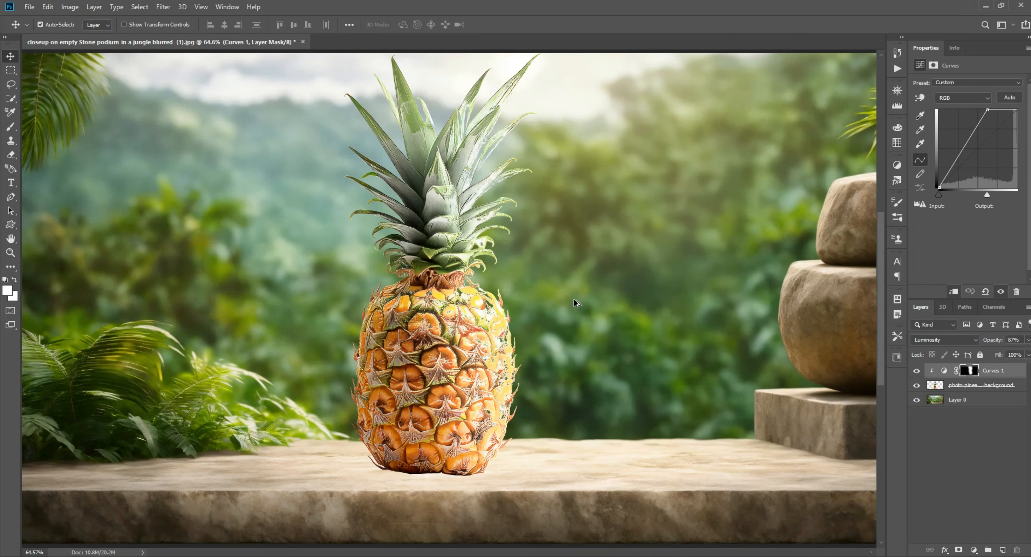
click(917, 372)
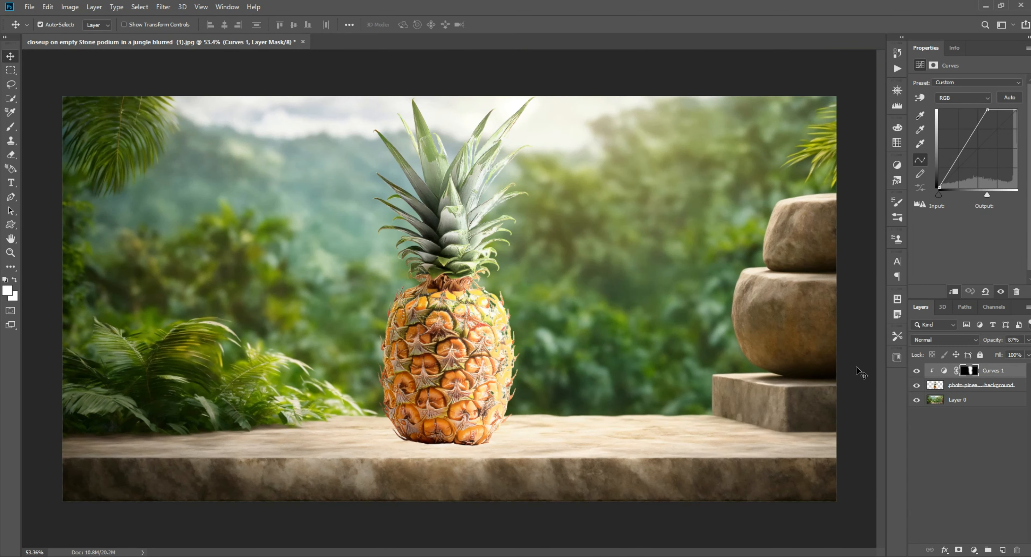
click(861, 371)
scroll(444, 358, up, 7)
drag(490, 371, 515, 393)
Add a second clipped Curves adjustment above Curves 1, lower its white point to output 161, and invert its mask to black
click(992, 370)
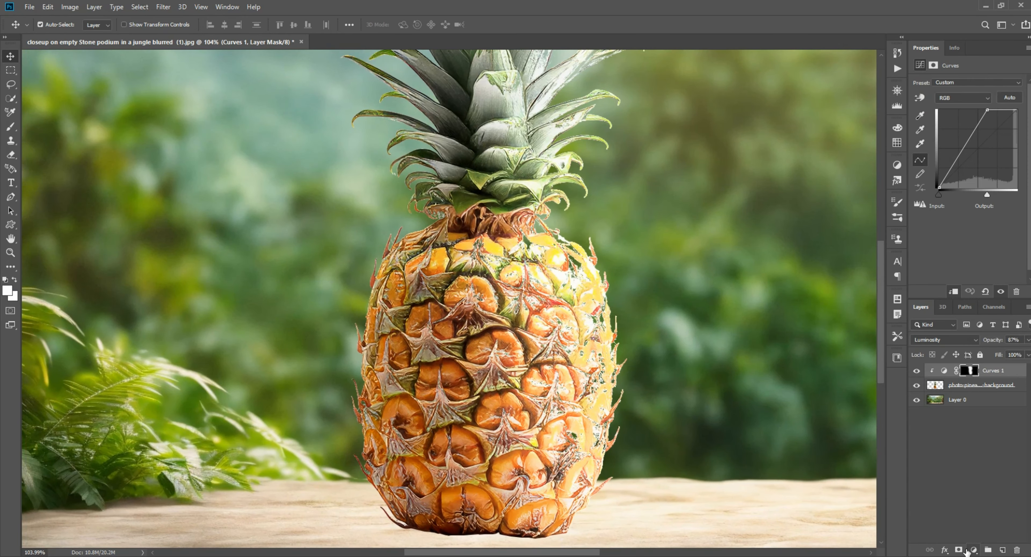
click(973, 549)
click(977, 272)
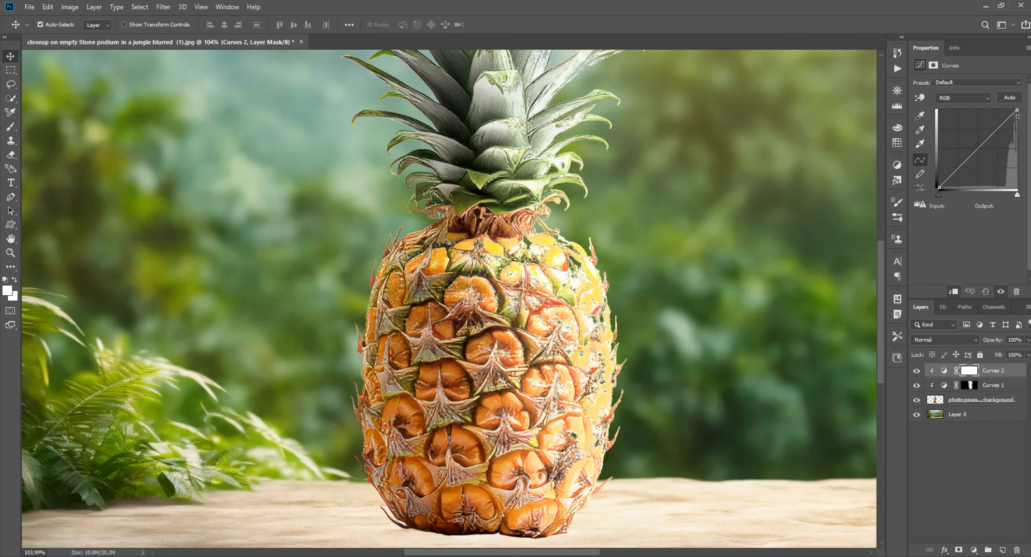
drag(1017, 116, 1016, 145)
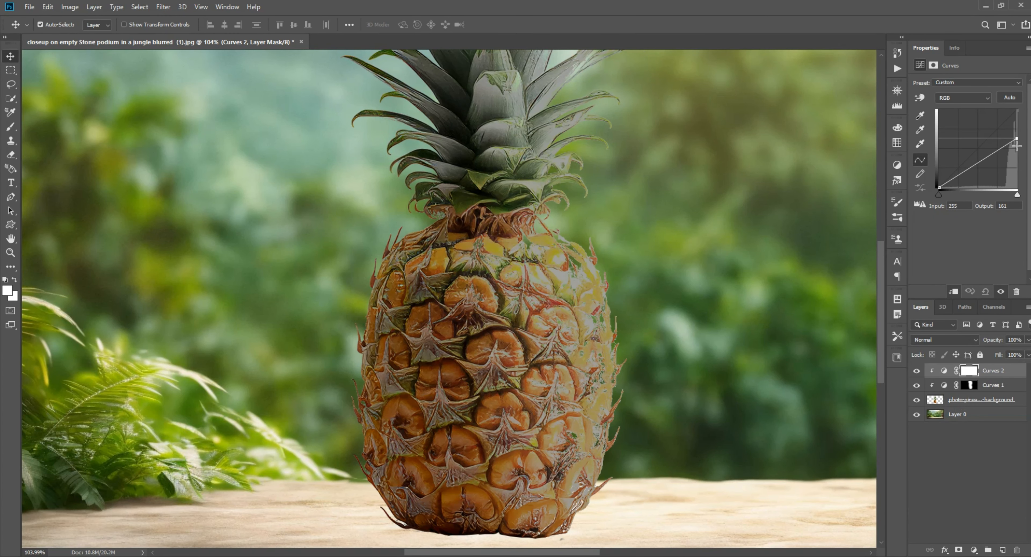
key(ctrl+i)
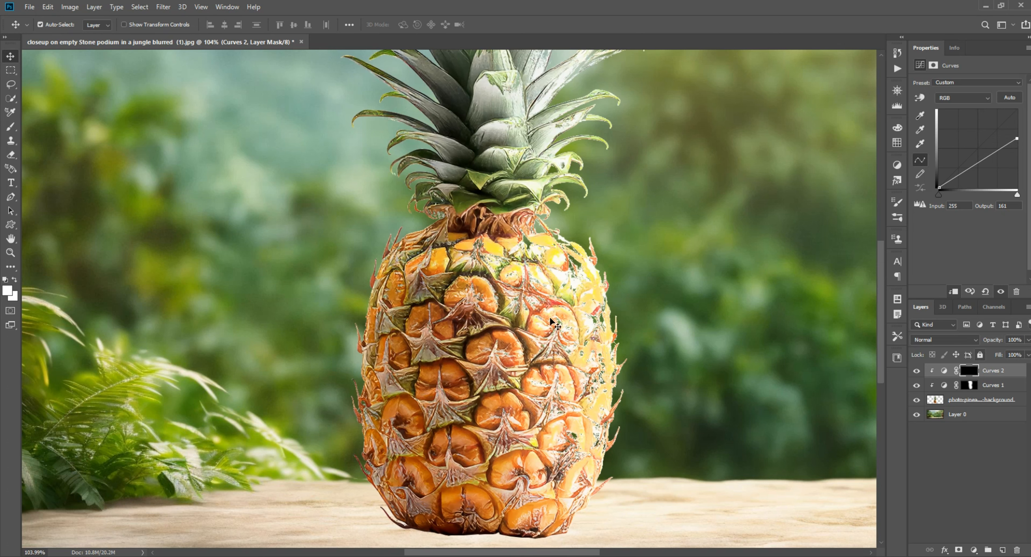
Darken the crown's left leaves by painting white on the Curves 2 mask with a brush reduced to size 150
click(13, 127)
mouse_move(266, 117)
mouse_down()
mouse_move(373, 248)
mouse_move(353, 344)
mouse_move(360, 375)
mouse_up()
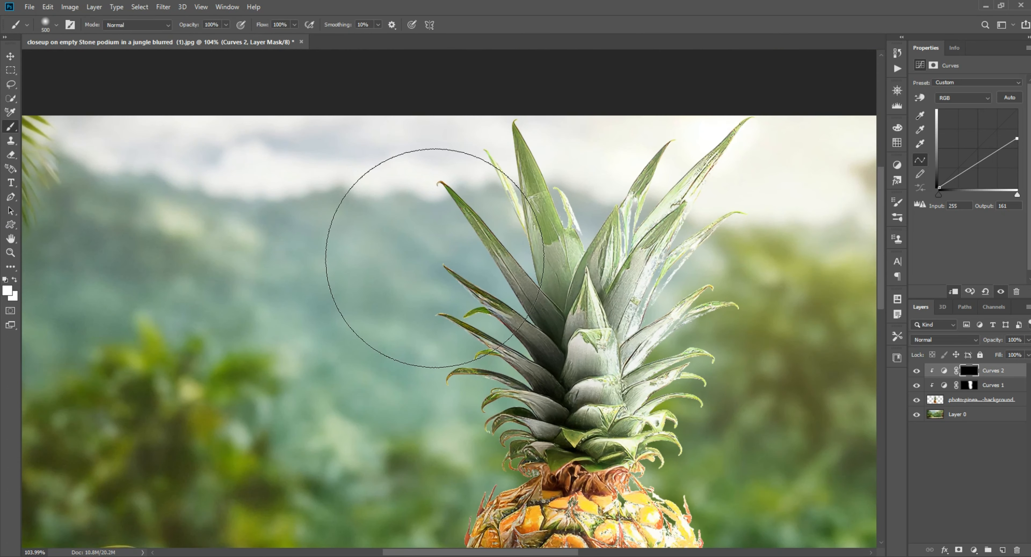
key(bracketleft)
key(bracketleft)
key(bracketleft)
key(bracketleft)
key(bracketleft)
key(bracketleft)
mouse_move(479, 228)
mouse_down()
mouse_move(490, 278)
mouse_move(485, 449)
mouse_up()
drag(480, 442, 482, 345)
drag(516, 312, 497, 436)
mouse_move(448, 473)
mouse_down()
mouse_move(471, 395)
mouse_move(503, 437)
mouse_up()
Darken the left edge of the pineapple's fruit body with white strokes on the Curves 2 mask
drag(475, 392, 477, 270)
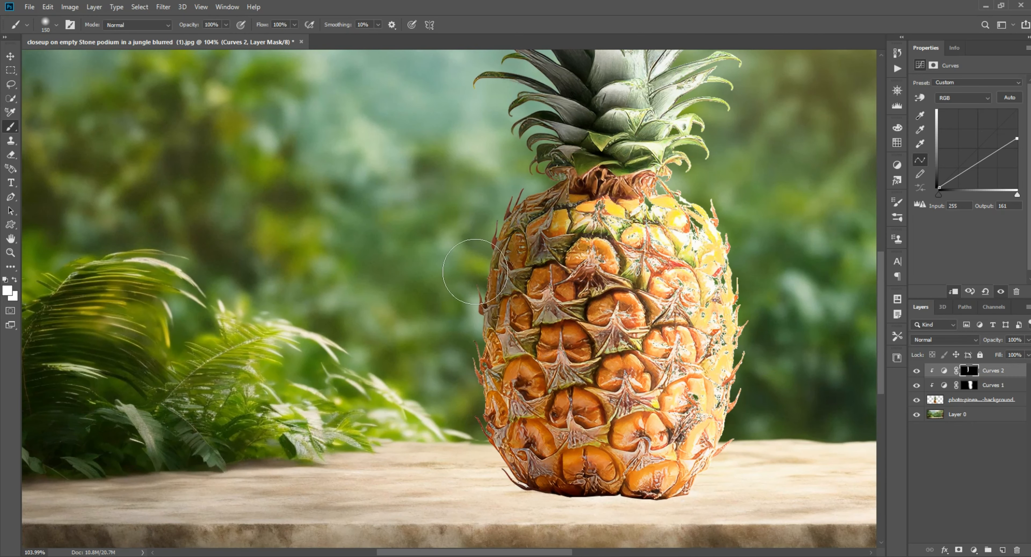
drag(478, 340, 463, 470)
drag(482, 212, 480, 476)
mouse_move(563, 181)
mouse_down()
mouse_move(522, 433)
mouse_move(543, 504)
mouse_move(559, 505)
mouse_up()
scroll(559, 506, down, 3)
scroll(428, 273, up, 5)
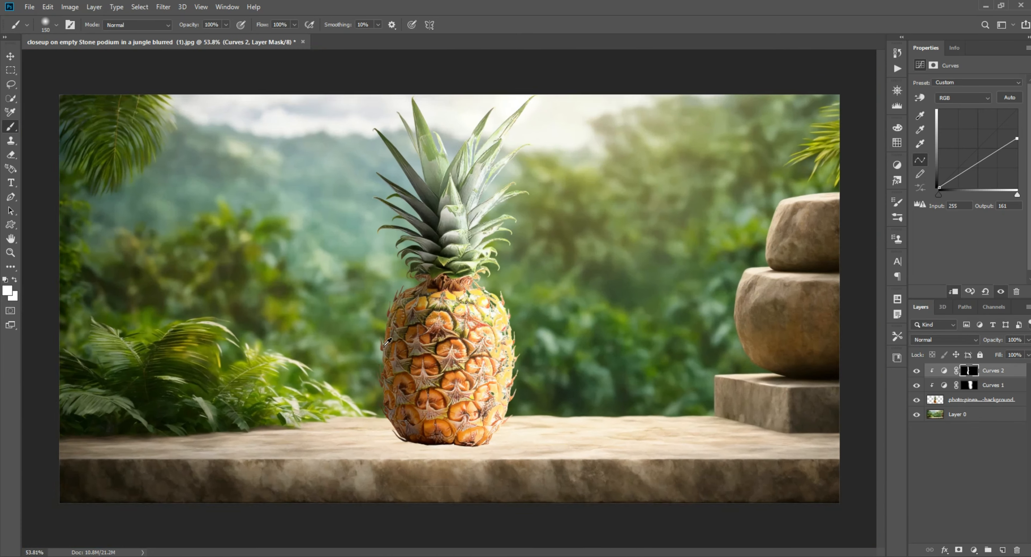
Deepen the shading on the crown's left leaves and down toward the fruit on the Curves 2 mask
drag(427, 340, 494, 436)
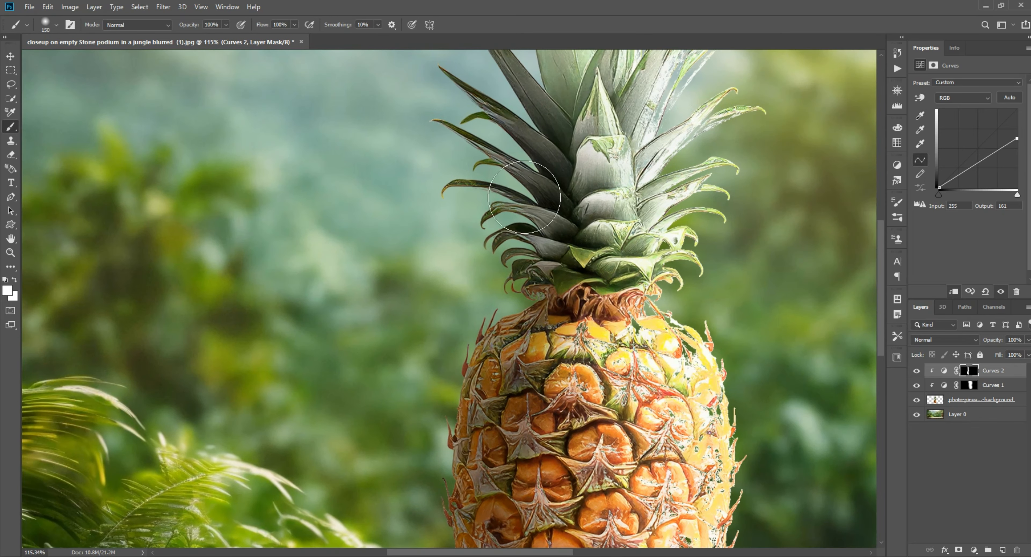
drag(522, 188, 497, 315)
drag(471, 92, 500, 226)
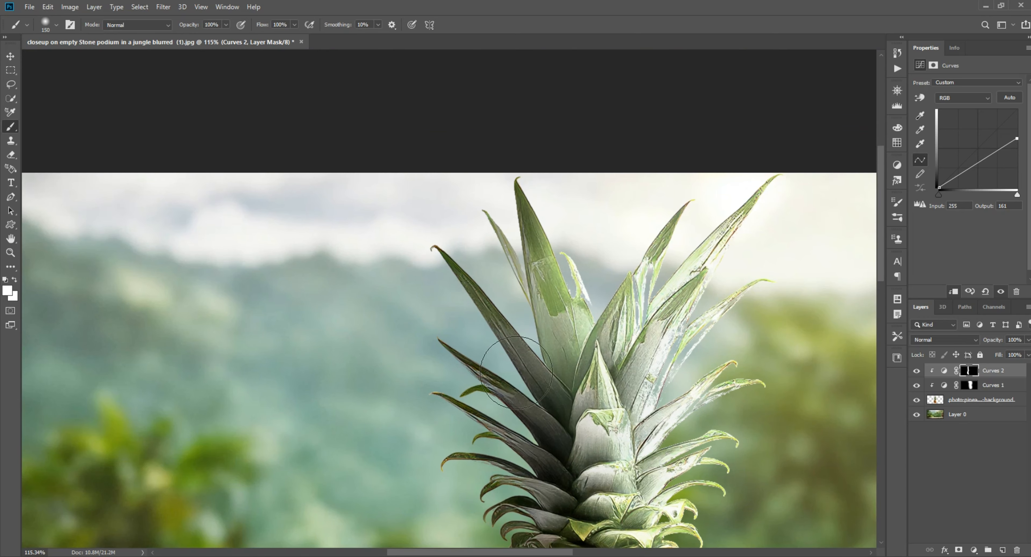
scroll(529, 445, down, 1)
drag(508, 515, 520, 336)
drag(485, 413, 490, 110)
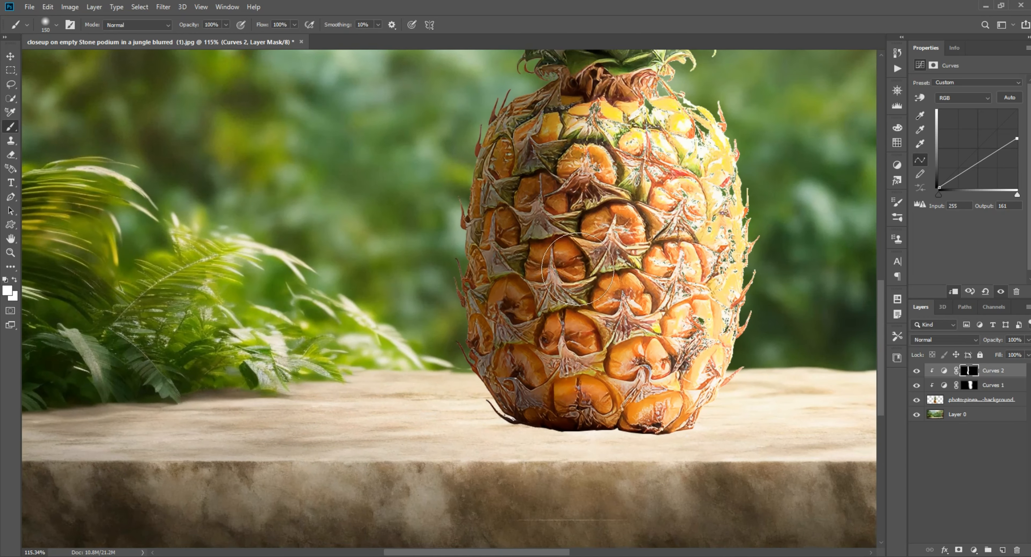
scroll(585, 268, down, 5)
key(ctrl+0)
key(v)
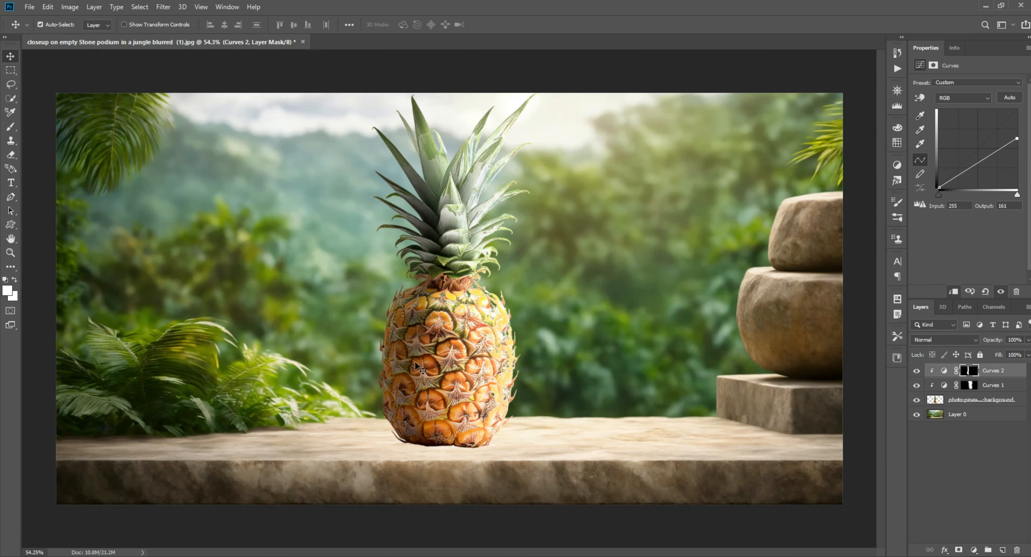
Compare the pineapple with and without Curves 2, set that layer's opacity to 82%, and deselect all layers
click(915, 370)
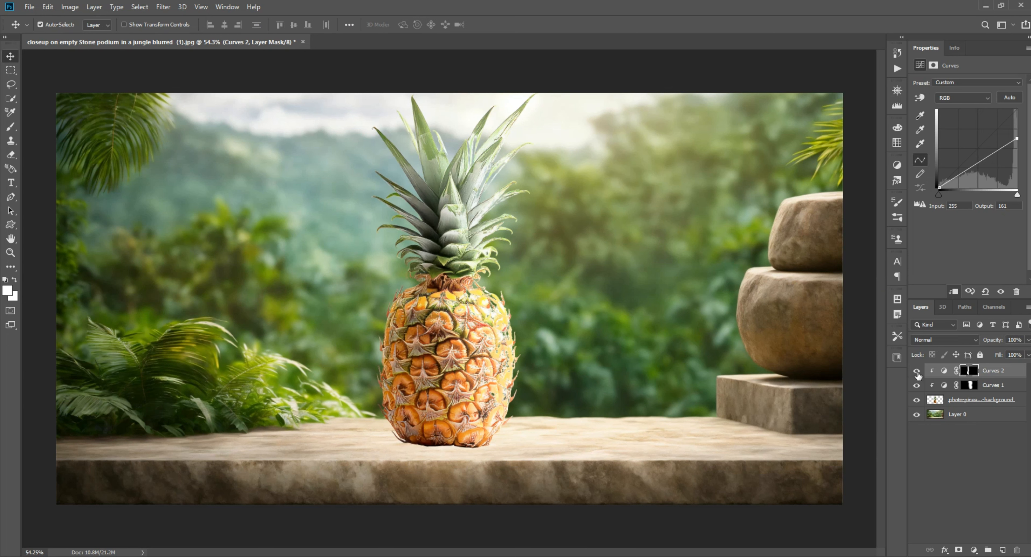
click(916, 371)
click(916, 371)
click(916, 371)
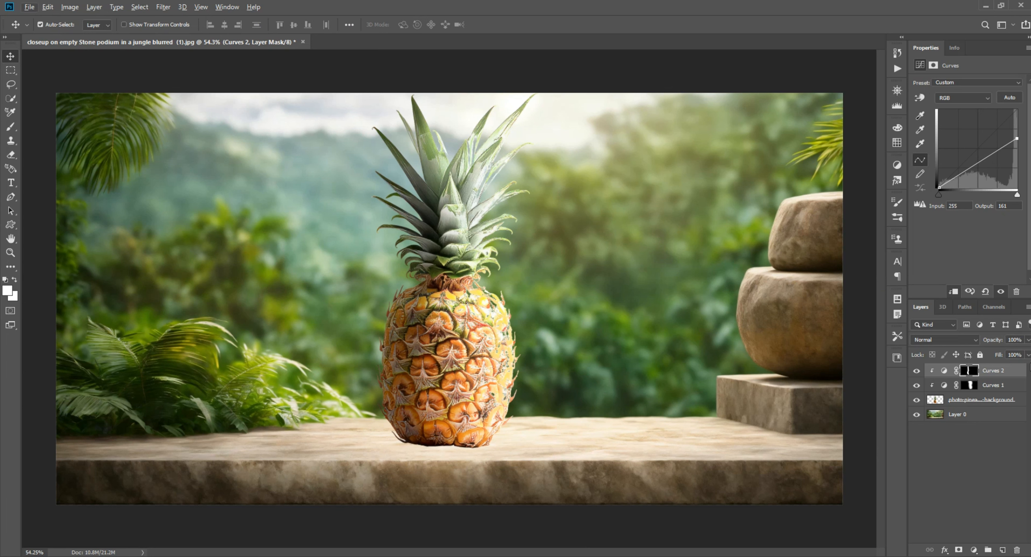
drag(1023, 352, 1015, 355)
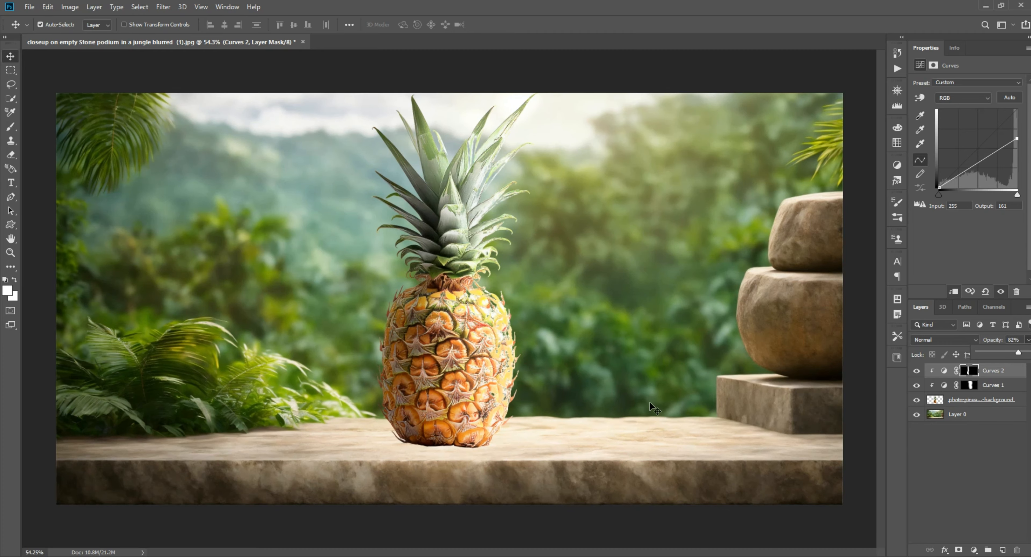
click(747, 535)
Add a new empty layer directly above the Layer 0 background, beneath the pineapple
scroll(439, 440, down, 1)
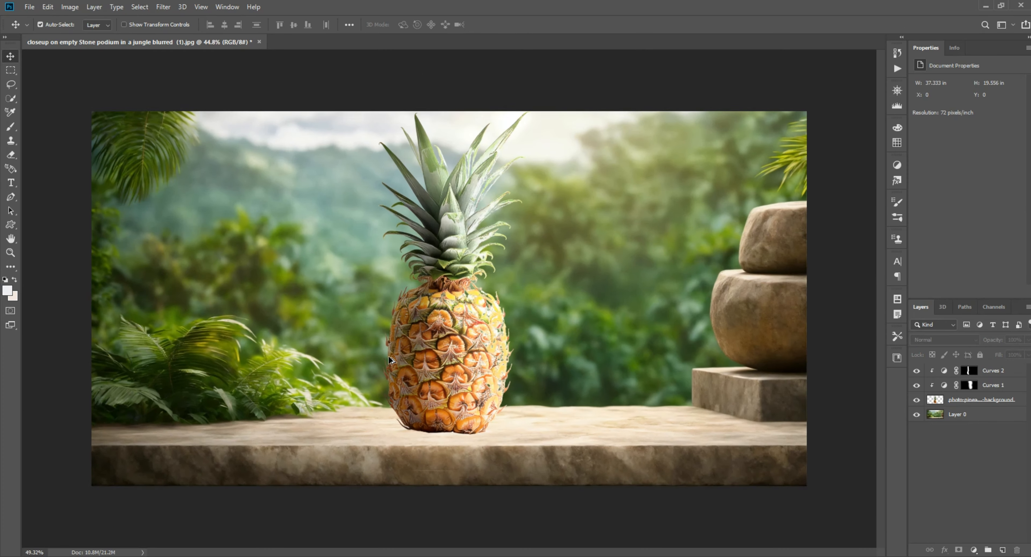
scroll(440, 440, up, 10)
drag(439, 442, 462, 393)
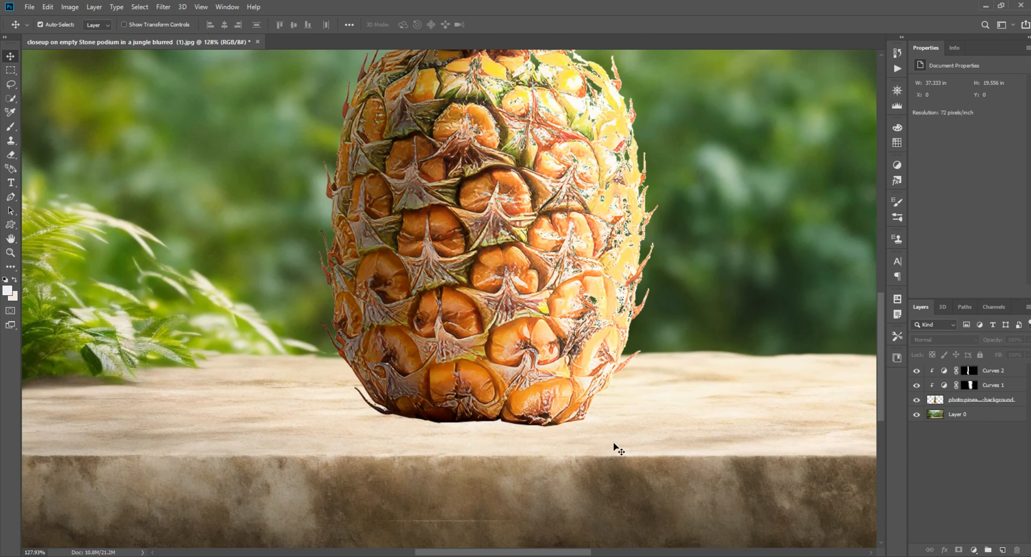
click(508, 346)
click(965, 400)
click(959, 414)
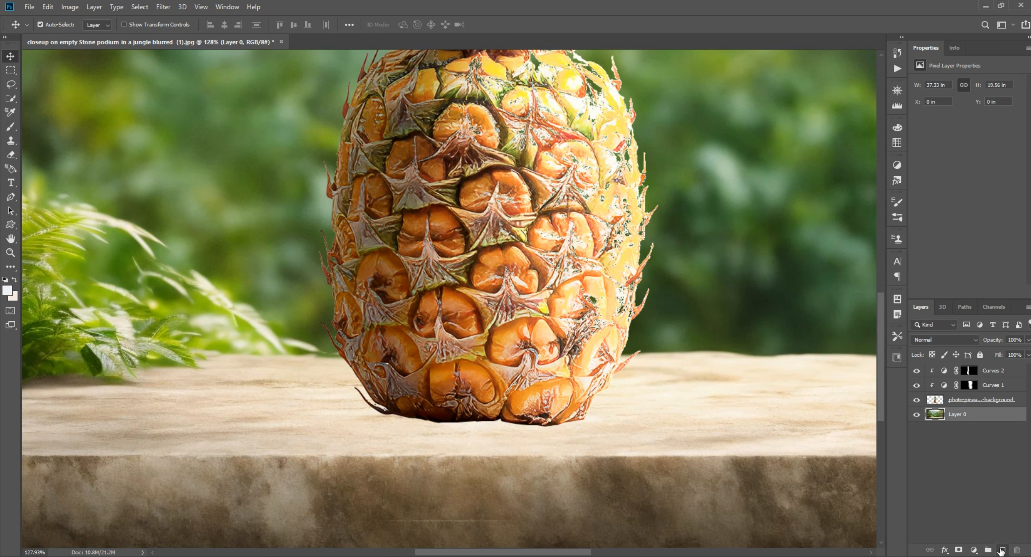
click(1001, 550)
Set the foreground color to black (000000) and choose the flattened soft elliptical brush preset for painting
click(8, 291)
drag(719, 343, 556, 539)
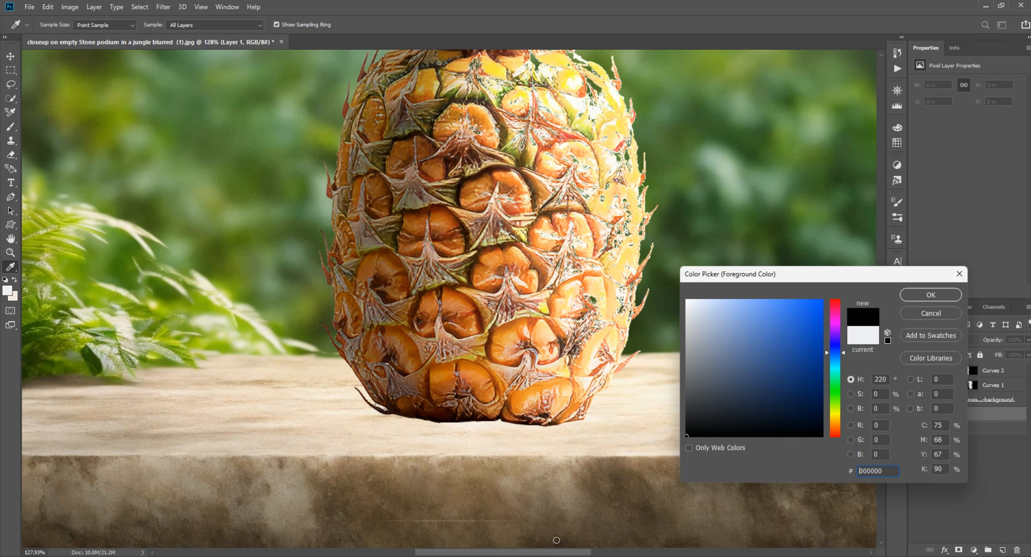
click(928, 296)
click(9, 126)
click(44, 25)
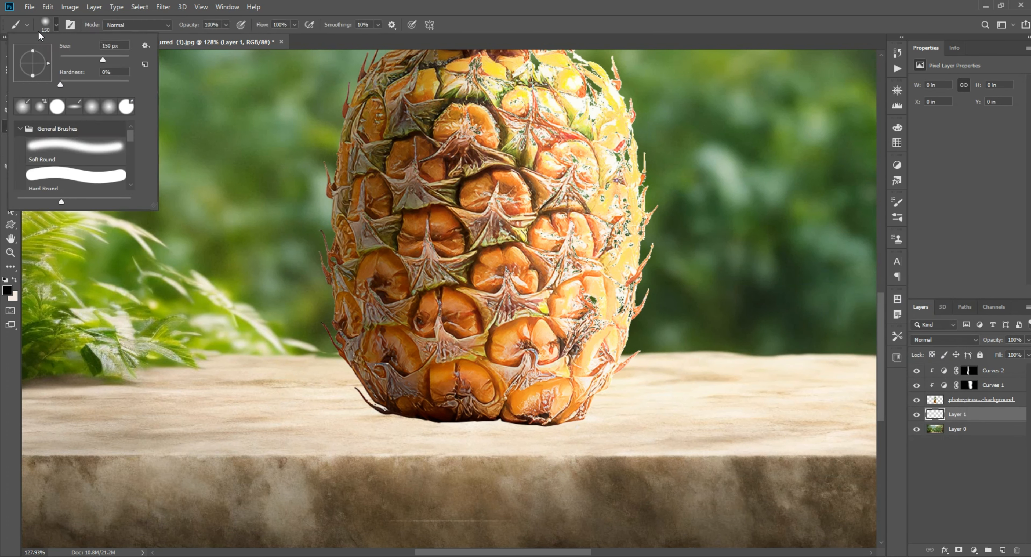
double_click(74, 107)
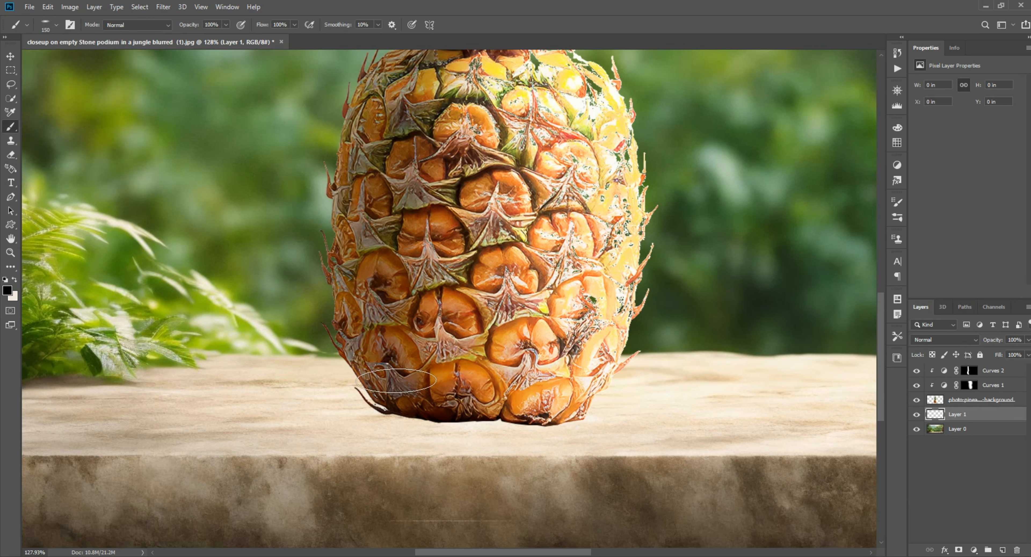
Paint a thin black contact shadow along the pineapple's base on Layer 1, reducing the brush from size 250 to 100
key([)
key([)
key([)
key([)
key([)
key([)
key([)
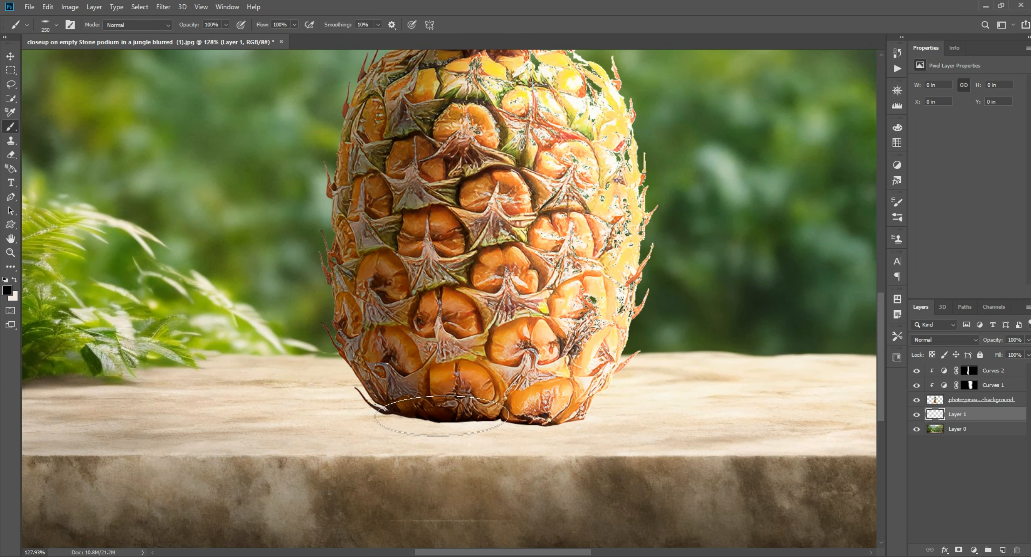
mouse_move(428, 405)
mouse_down()
mouse_move(408, 410)
mouse_move(522, 412)
mouse_move(505, 413)
mouse_up()
key([)
scroll(460, 441, up, 4)
drag(367, 393, 573, 400)
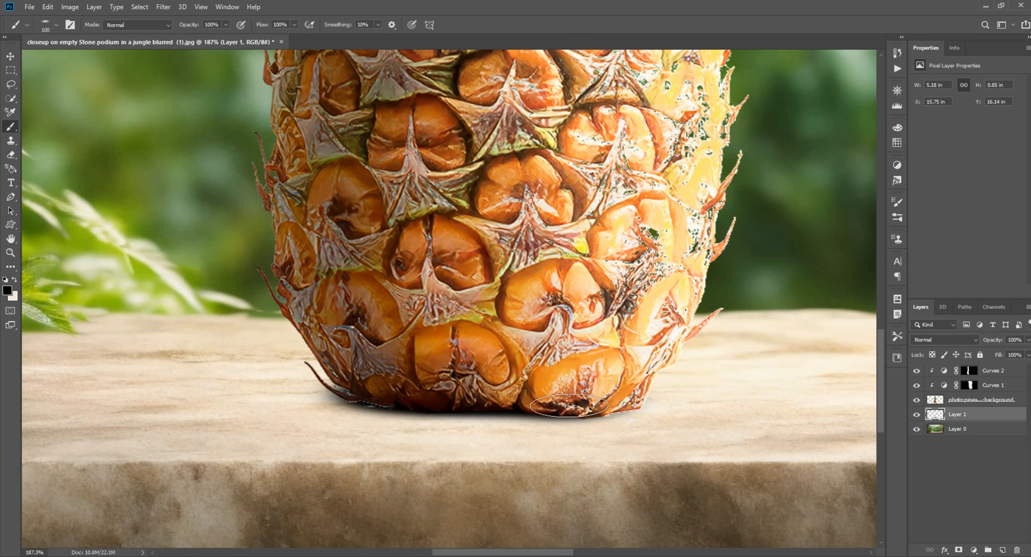
click(9, 54)
Add a layer above Layer 1 and paint a black shadow about 8.4 in wide from the pineapple's base leftward, with the brush at size 200
drag(388, 408, 549, 440)
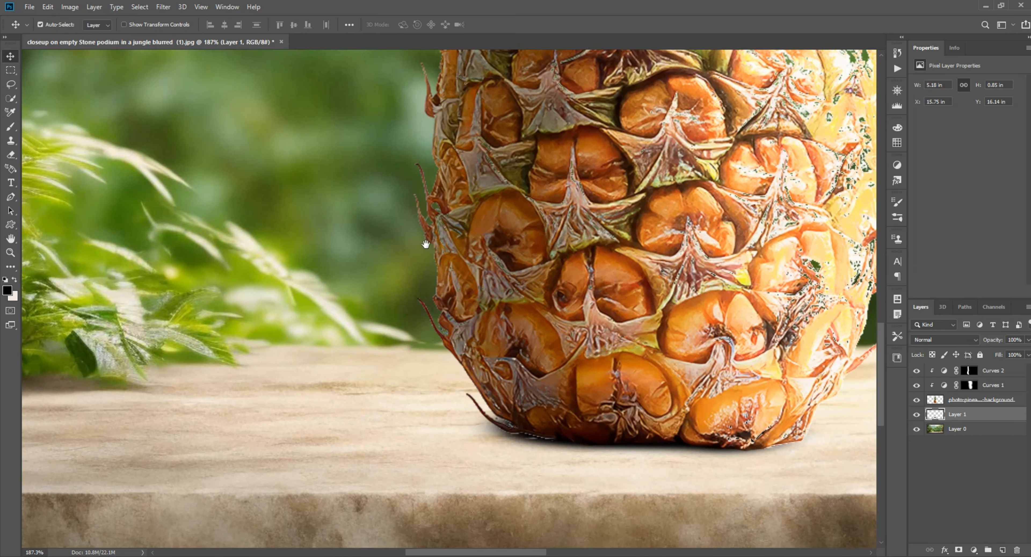
click(1002, 550)
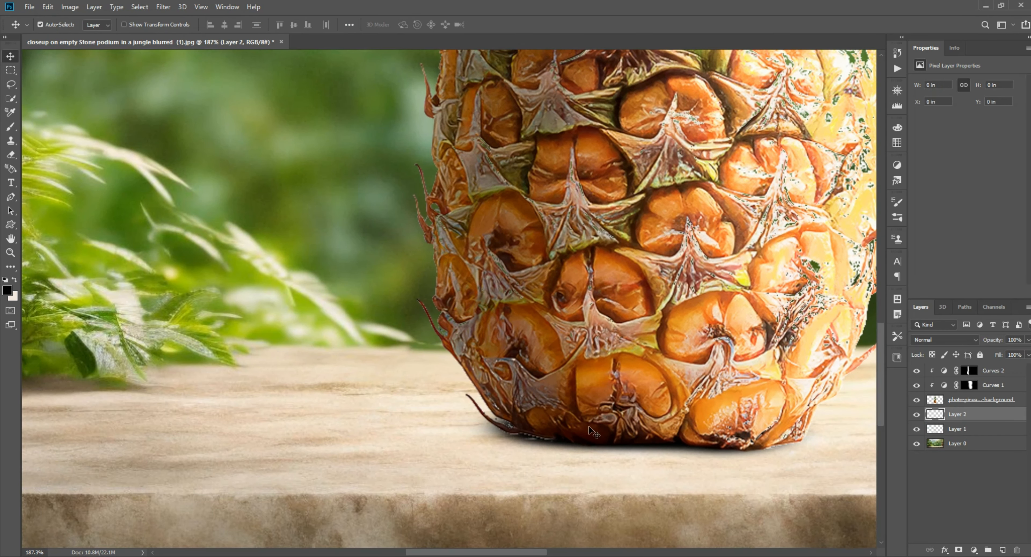
click(9, 128)
drag(491, 370, 450, 352)
key(bracketright)
key(bracketright)
key(bracketright)
key(bracketright)
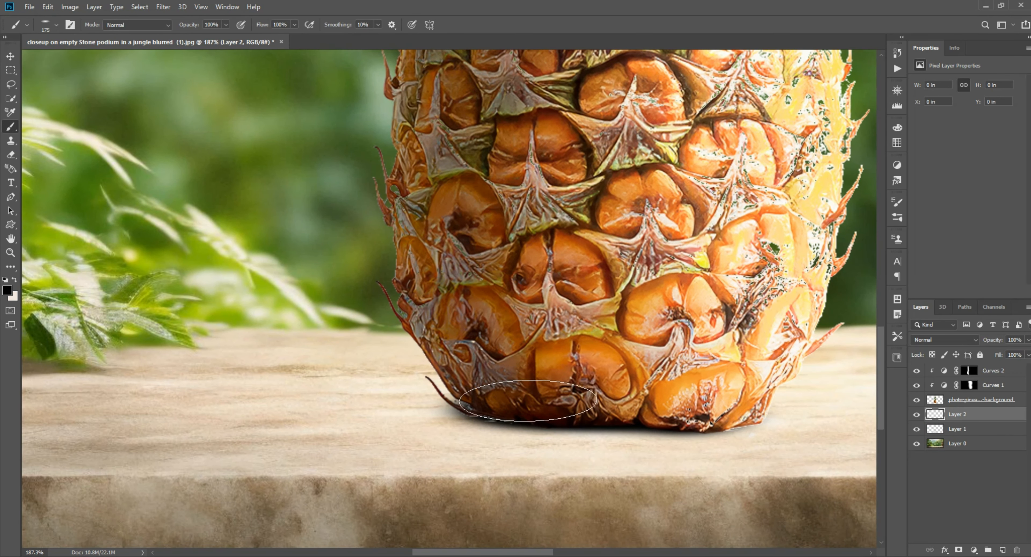
drag(538, 407, 184, 402)
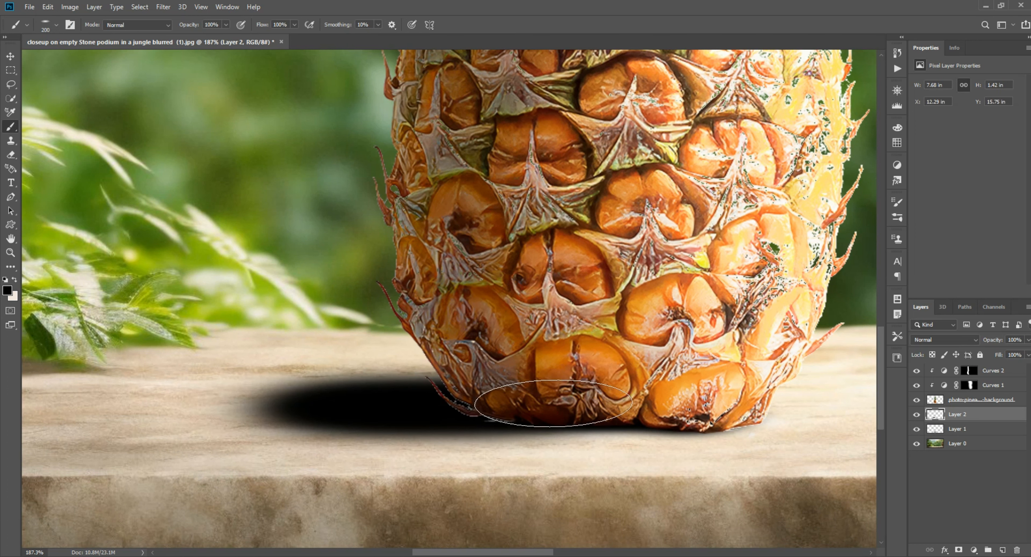
drag(311, 405, 272, 402)
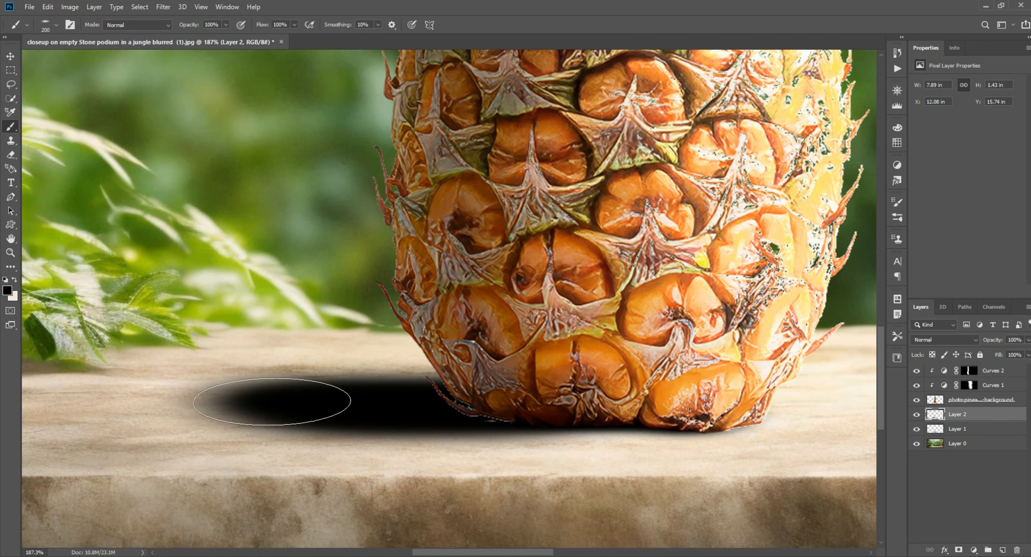
drag(574, 398, 476, 439)
click(10, 57)
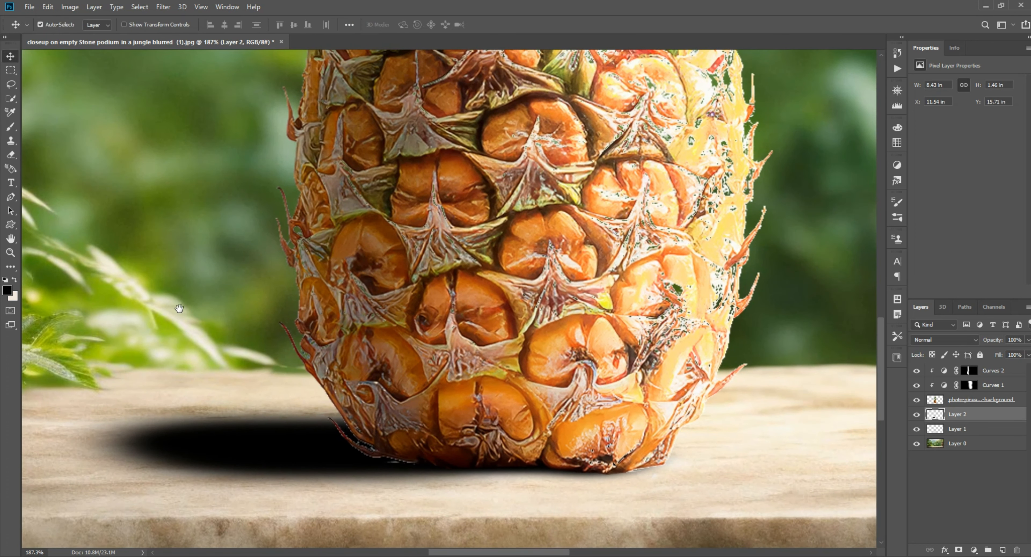
Stretch the cast shadow on Layer 2 farther left with Free Transform, to about 10.5 in wide
drag(276, 451, 332, 425)
key(ctrl+0)
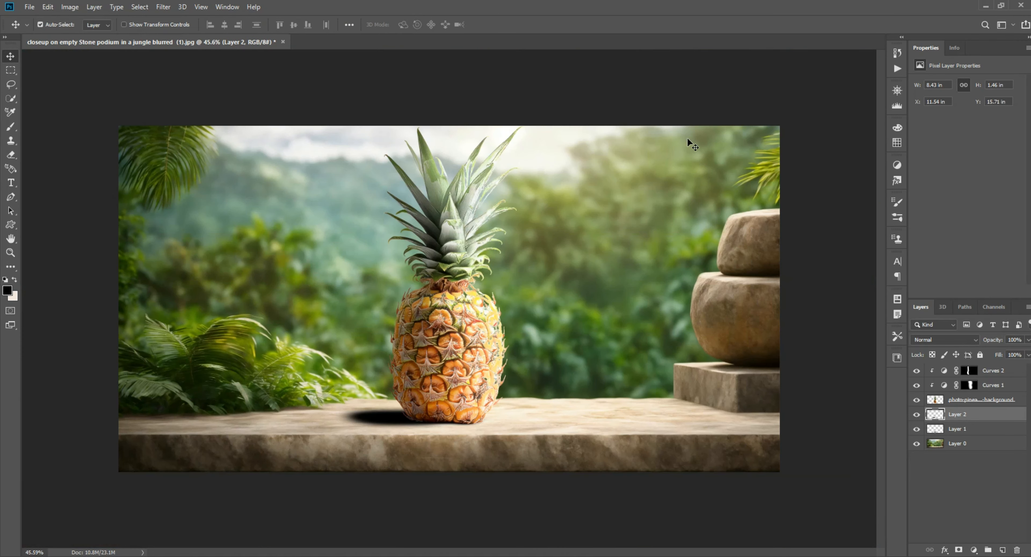
scroll(360, 390, up, 8)
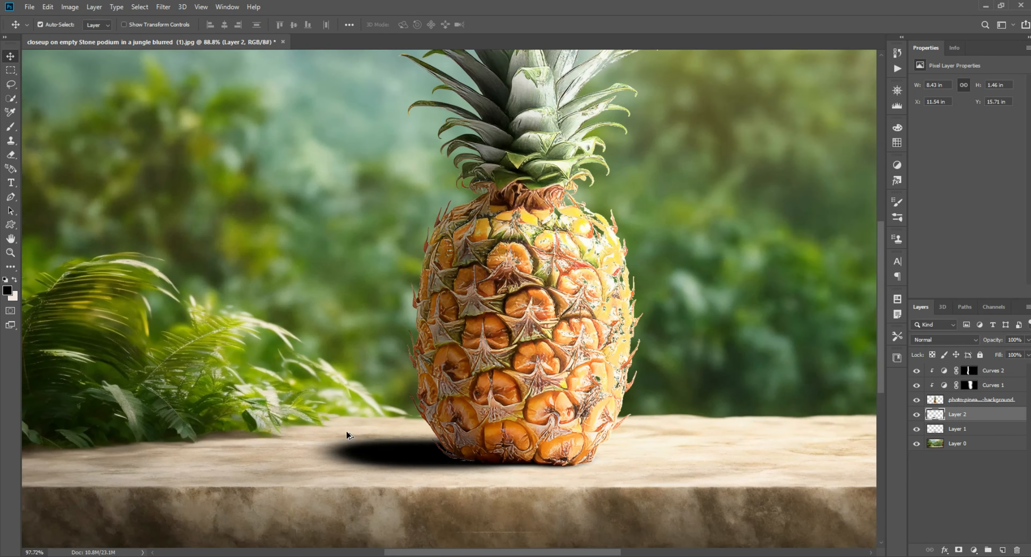
drag(346, 431, 362, 368)
scroll(373, 372, up, 4)
key(ctrl+t)
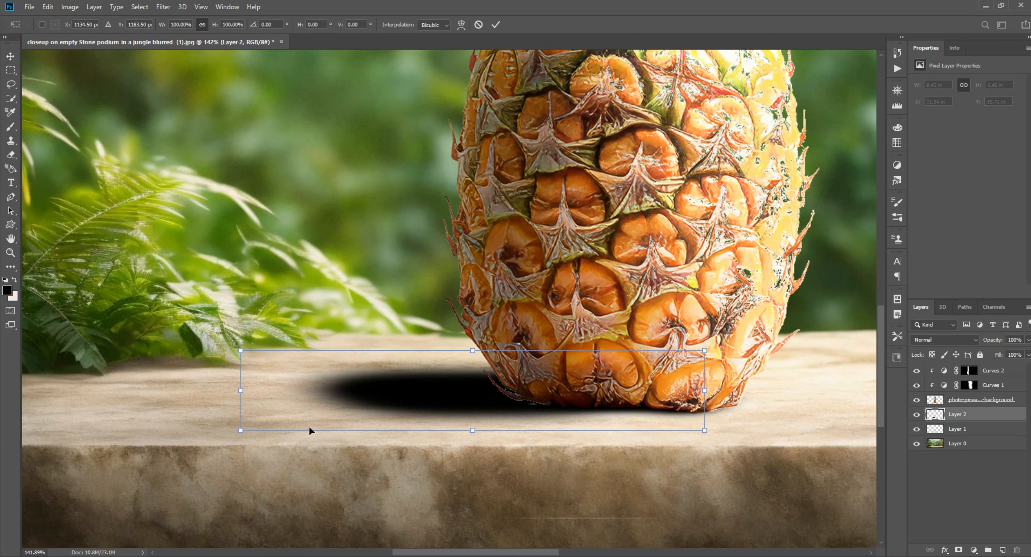
drag(240, 392, 127, 386)
drag(352, 422, 370, 421)
key(Return)
Apply a Motion Blur to the cast shadow on Layer 2 with an angle of 4° and a distance of 274 pixels
scroll(481, 248, down, 4)
scroll(490, 336, up, 6)
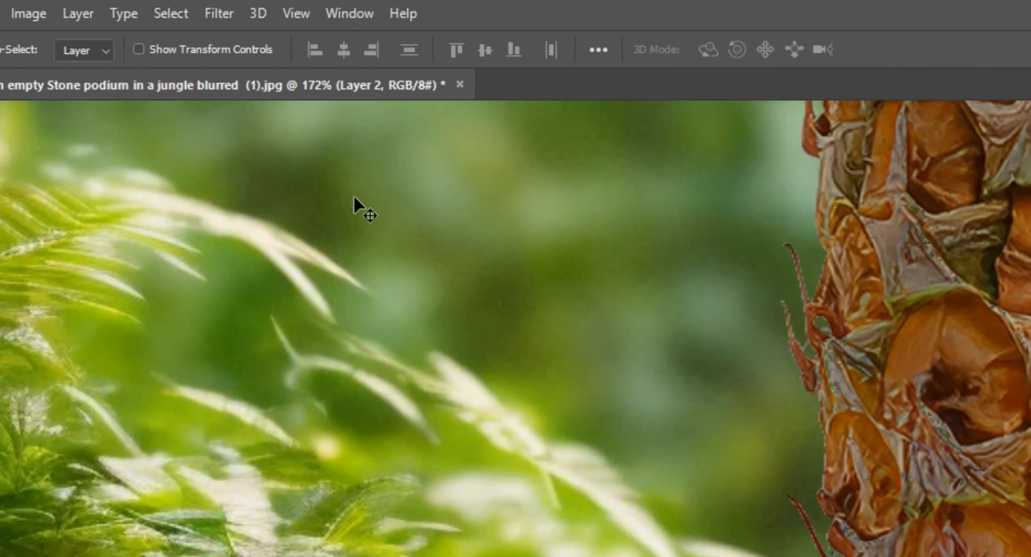
click(163, 7)
mouse_move(173, 118)
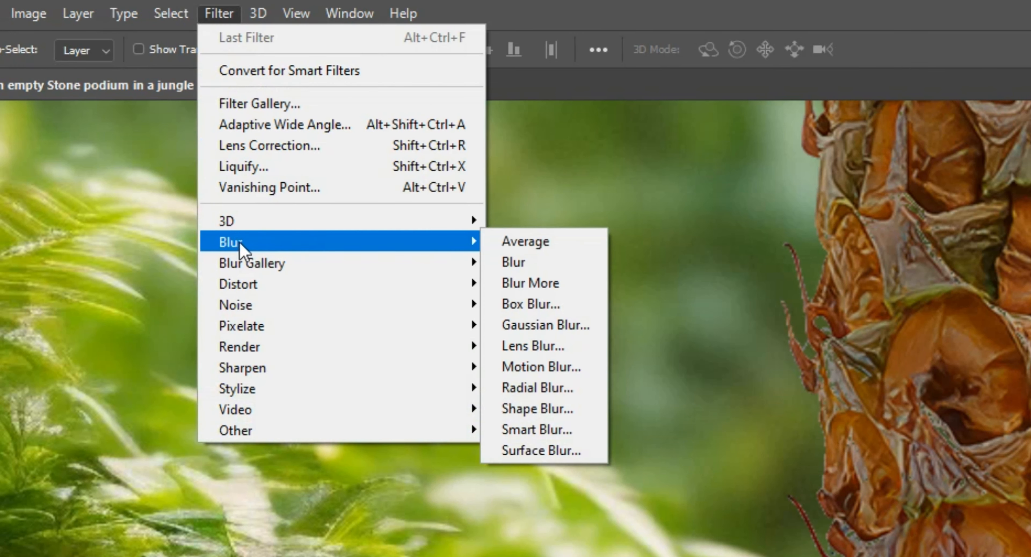
click(560, 367)
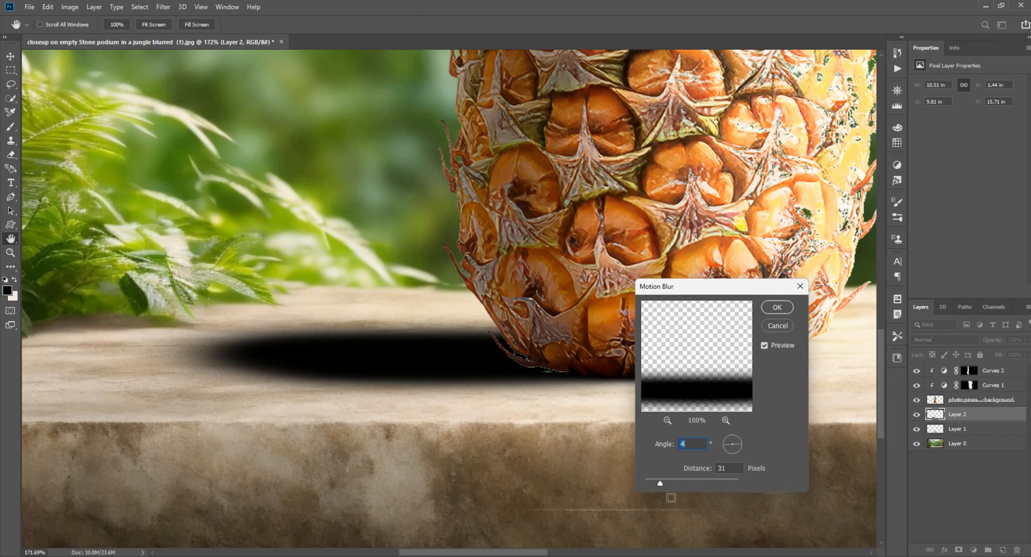
drag(671, 479, 704, 477)
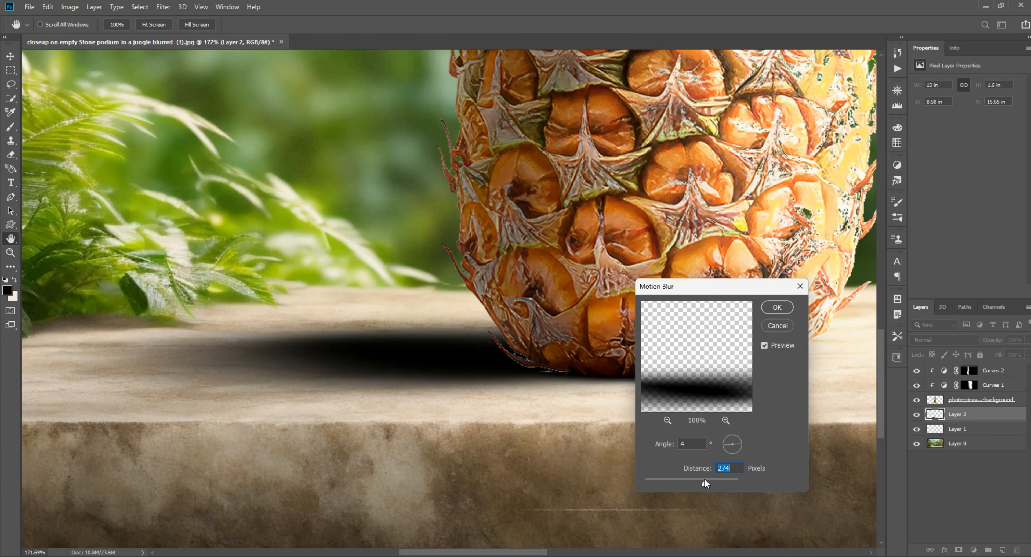
click(777, 308)
Nudge the blurred cast shadow slightly down on the podium to line it up with the pineapple's base
scroll(326, 384, down, 5)
scroll(326, 383, up, 5)
drag(326, 384, 419, 429)
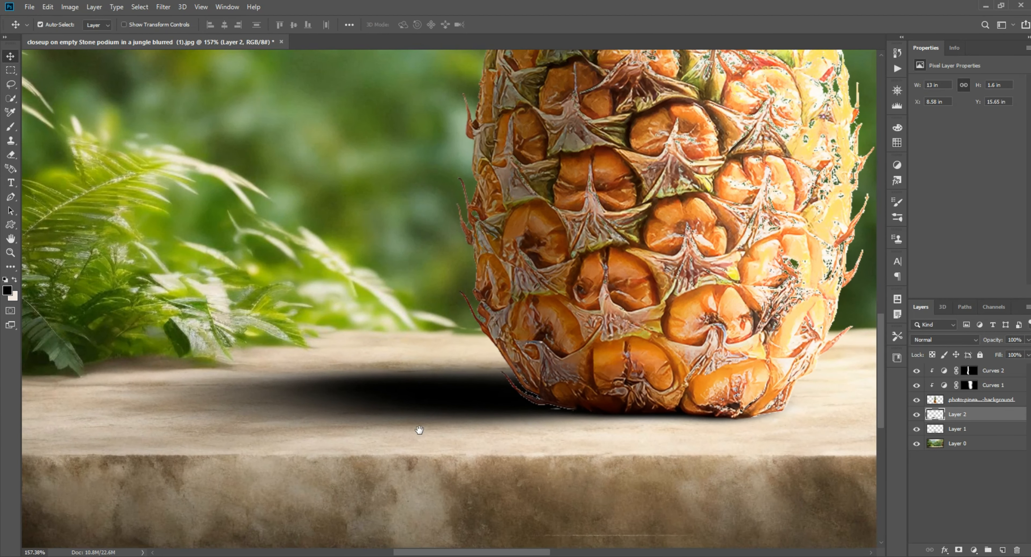
key(Down)
key(Down)
key(Down)
key(Down)
key(Down)
key(Down)
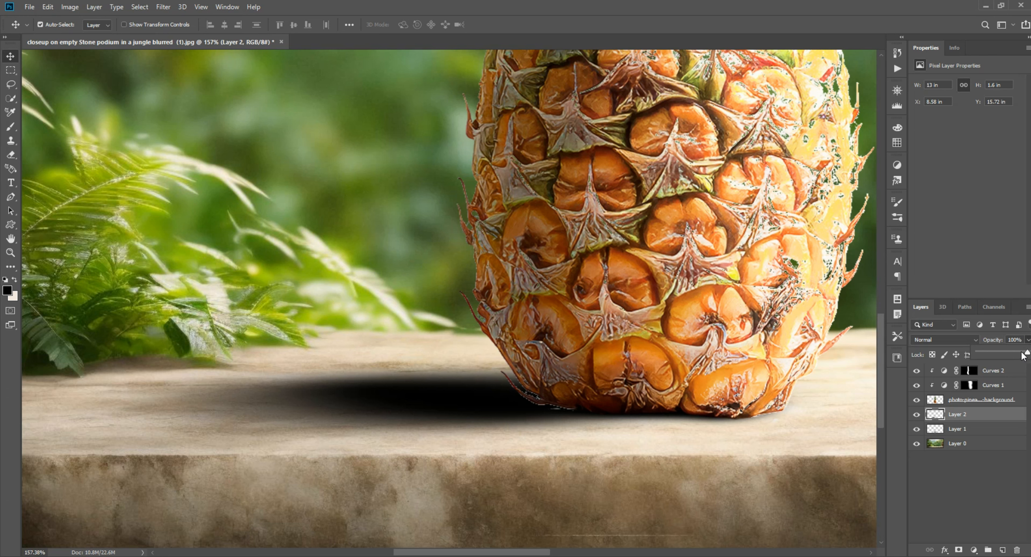
Shift the cast shadow slightly right toward the pineapple and set Layer 2's opacity to 84%
drag(1022, 355, 1025, 355)
scroll(342, 353, down, 5)
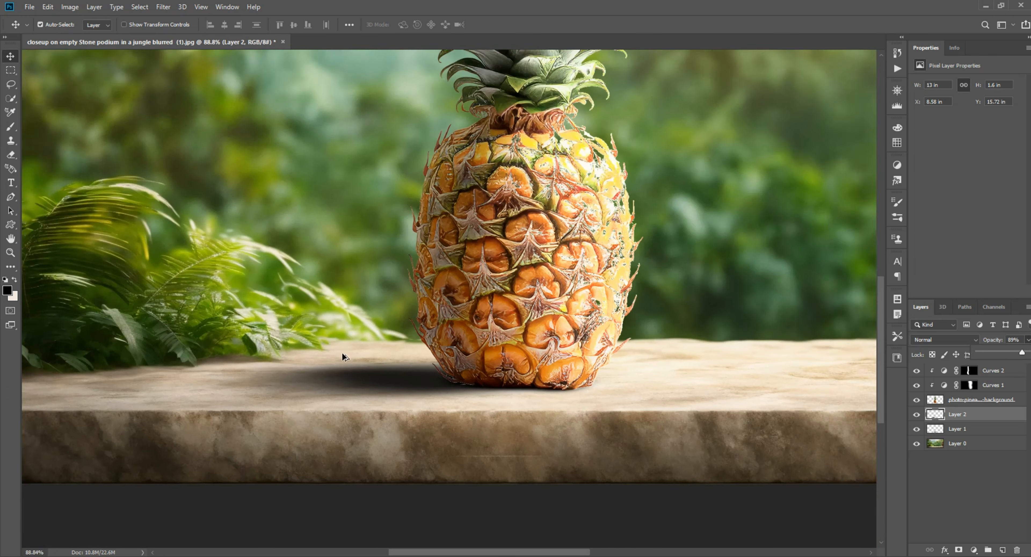
scroll(425, 375, up, 4)
drag(352, 453, 370, 452)
drag(1018, 354, 1016, 353)
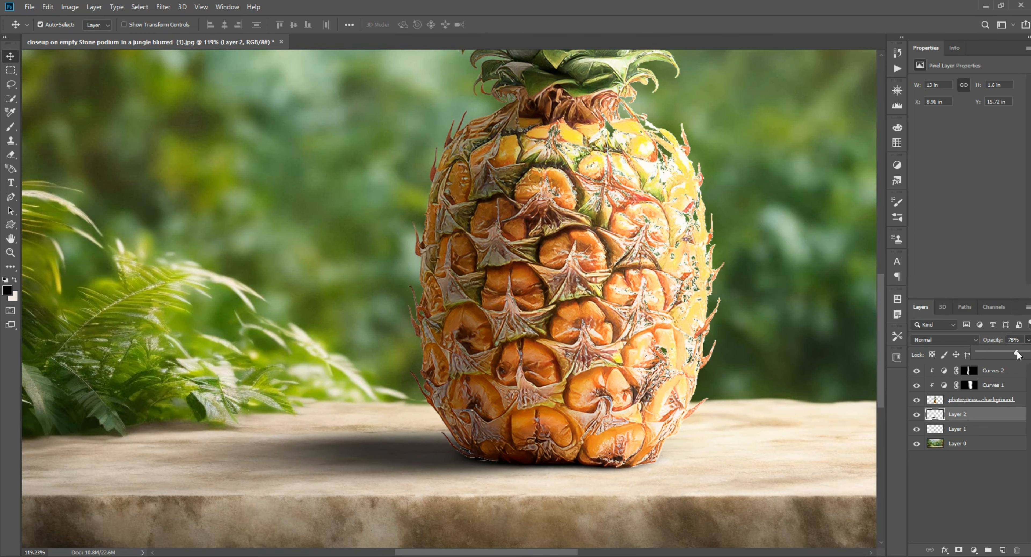
scroll(350, 482, down, 5)
scroll(431, 407, up, 5)
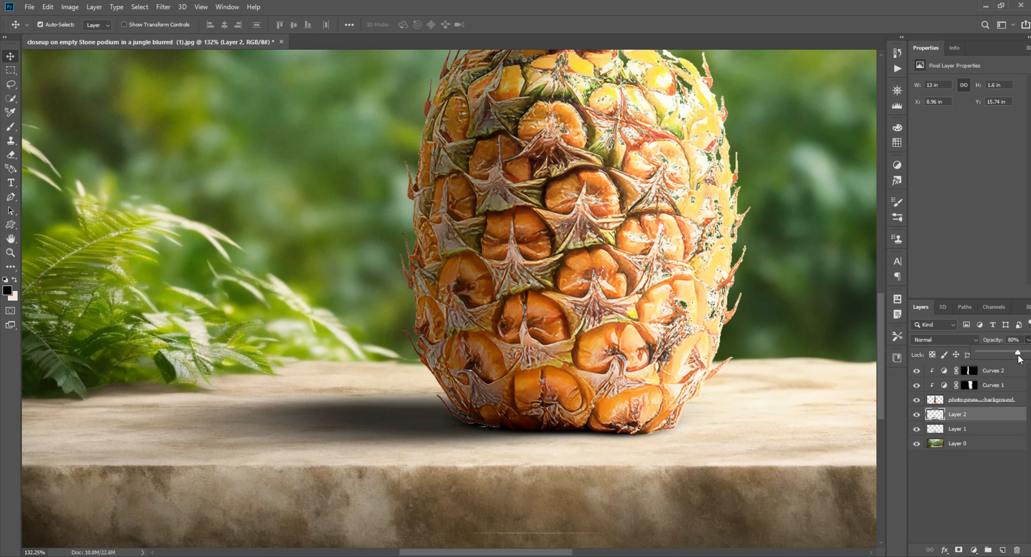
drag(1017, 355, 1019, 354)
scroll(460, 364, down, 4)
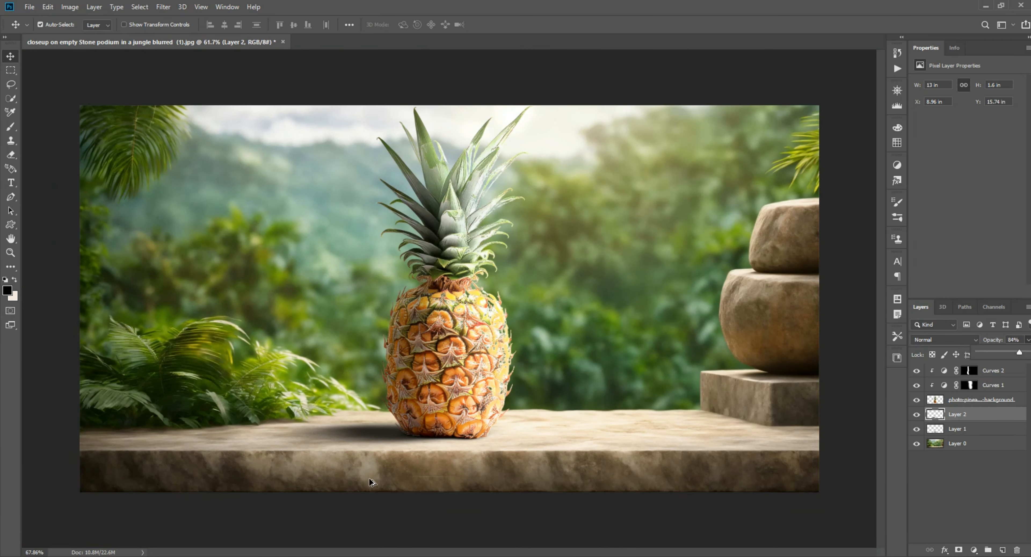
Move the contact shadow on Layer 1 slightly up under the pineapple and set that layer's opacity to 89%
scroll(369, 477, up, 5)
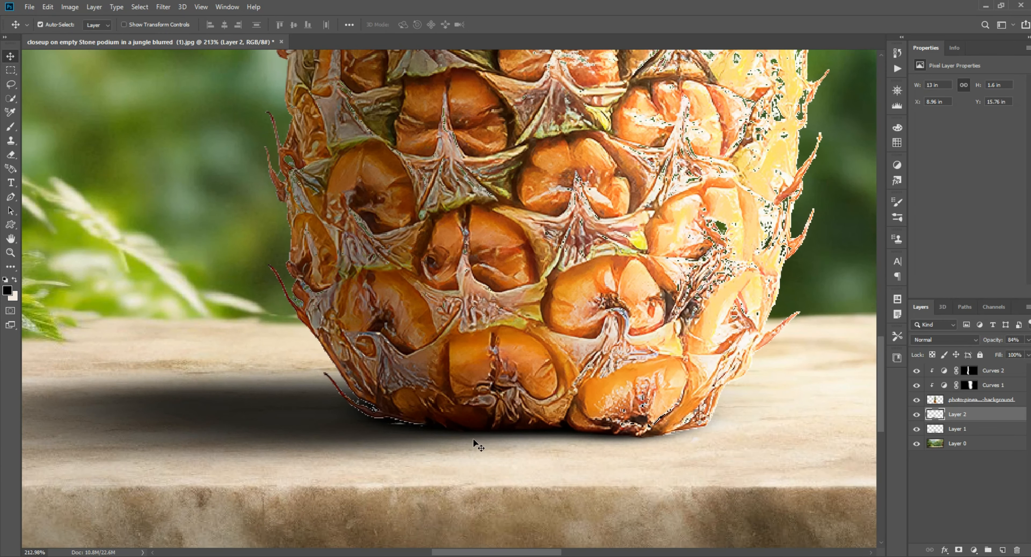
click(981, 429)
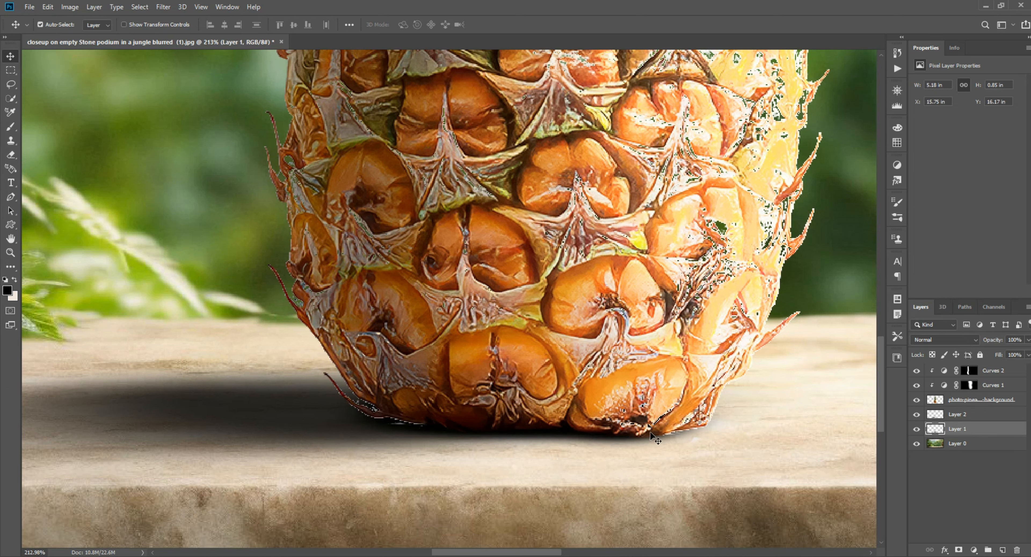
drag(1017, 351, 1015, 352)
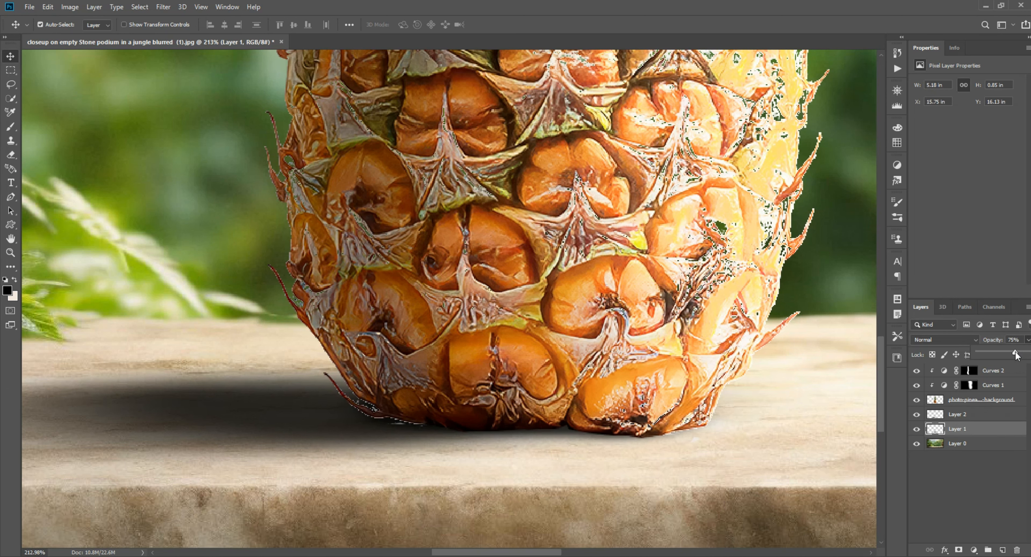
scroll(494, 412, down, 15)
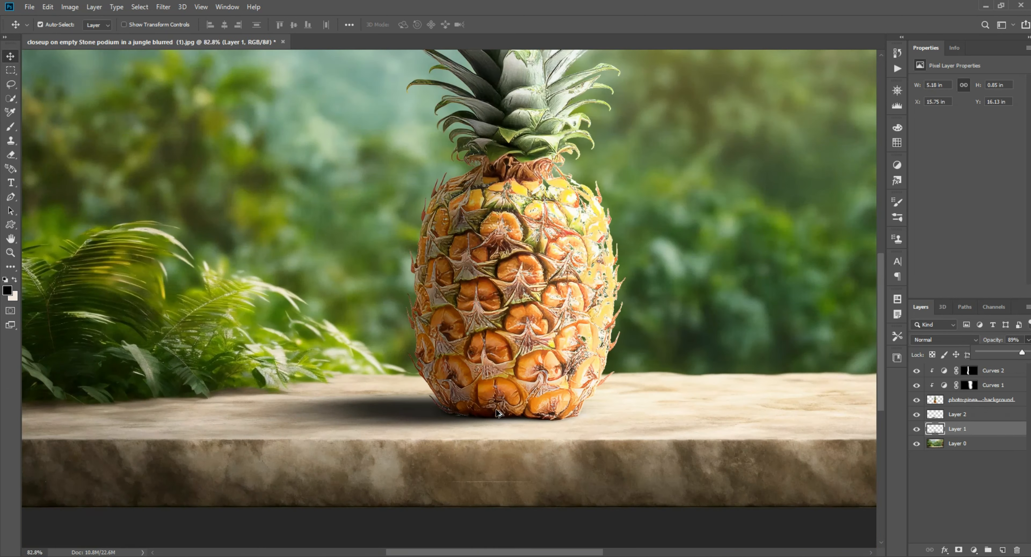
scroll(491, 428, up, 1)
scroll(489, 455, down, 1)
Clear the current layer selection and marquee-select the composite's layers across the canvas
click(561, 530)
click(565, 536)
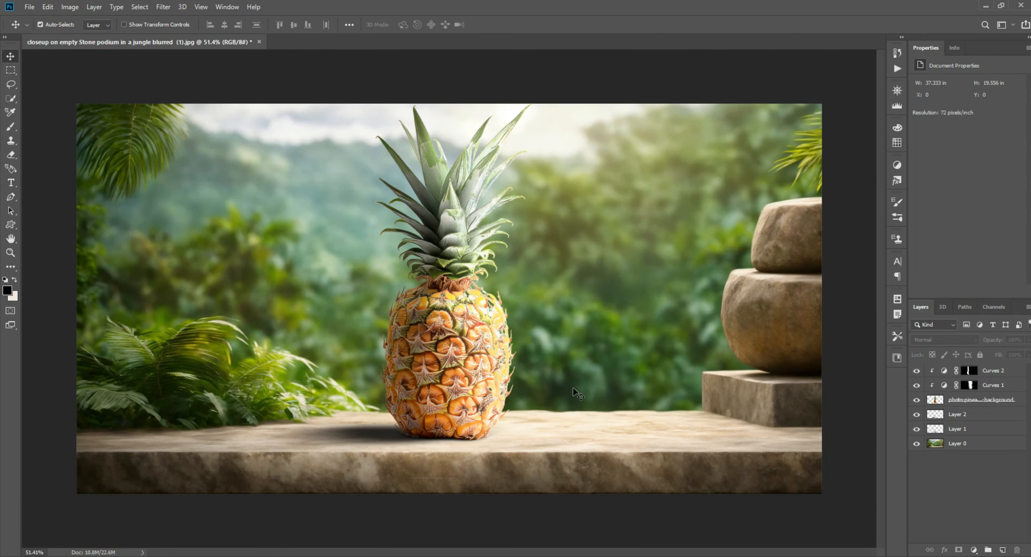
drag(676, 550, 160, 170)
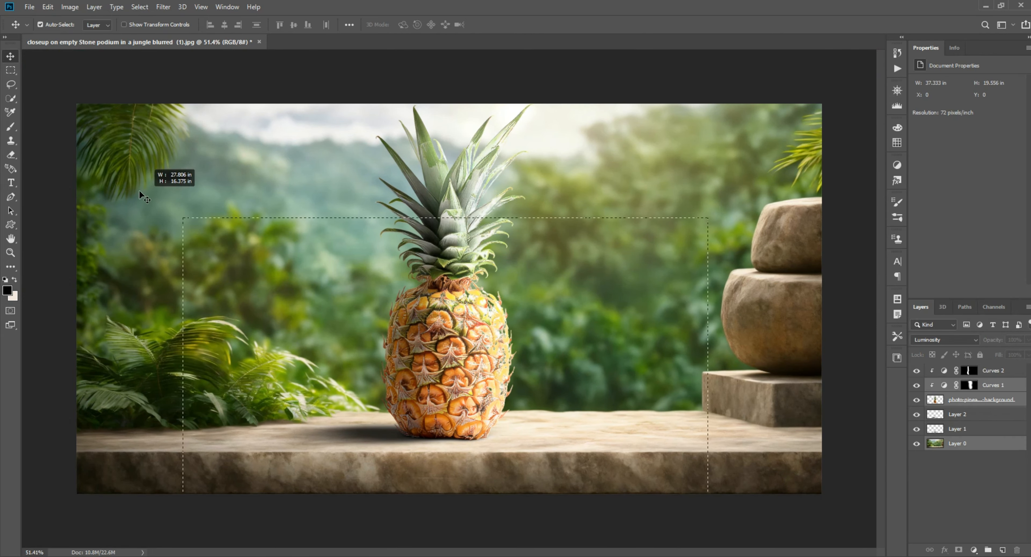